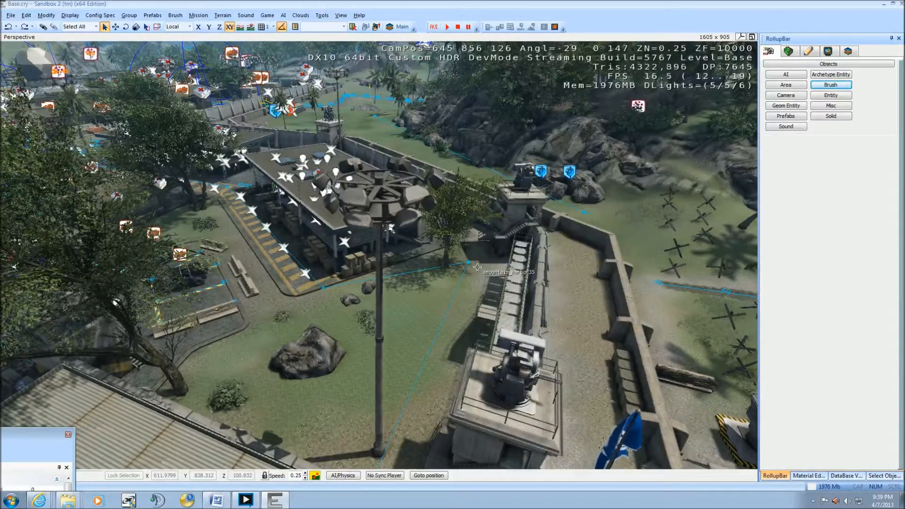
Step: Examine the unlit floodlight beside the perimeter wall and select its brush, harbour_floodlight2
scroll(476, 293, down, 1)
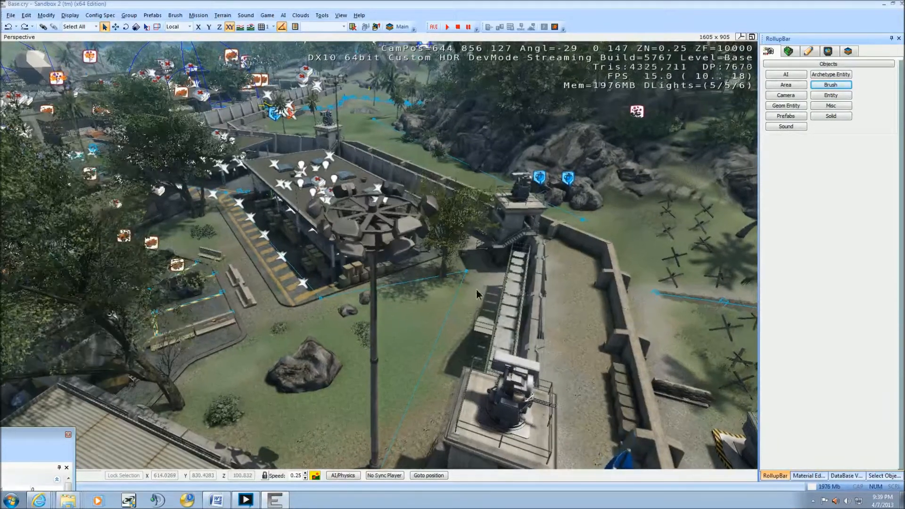
right_drag(476, 290, 472, 281)
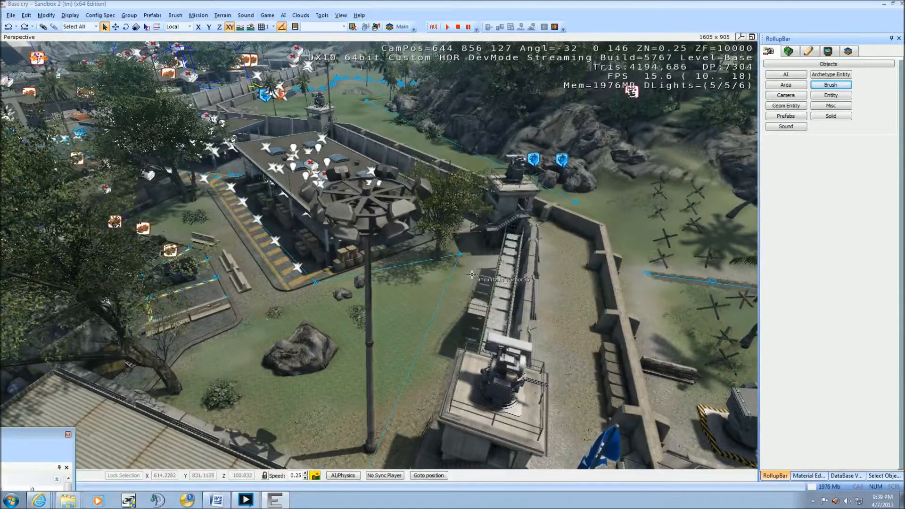
middle_drag(471, 275, 472, 273)
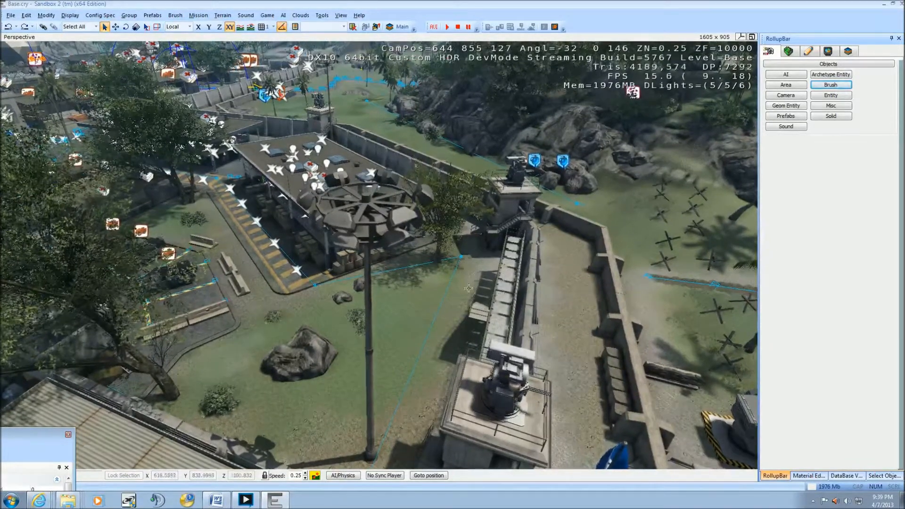
click(368, 323)
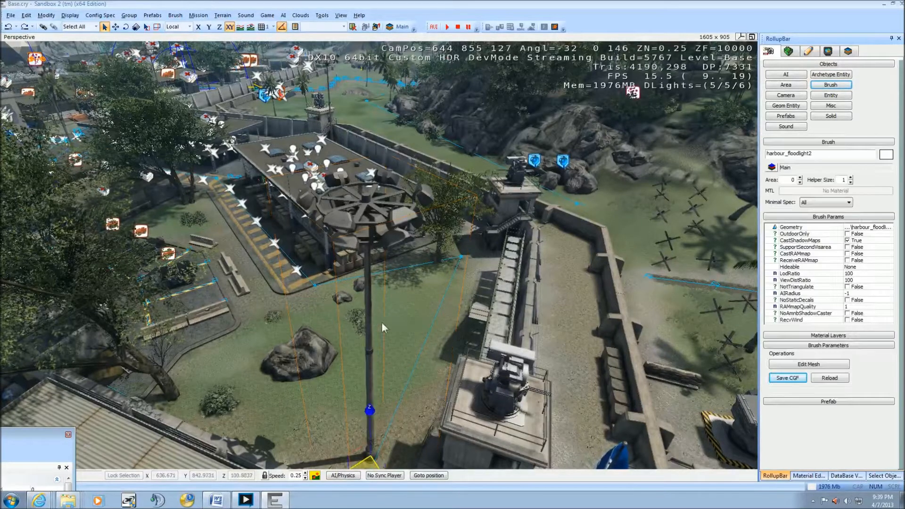
click(451, 347)
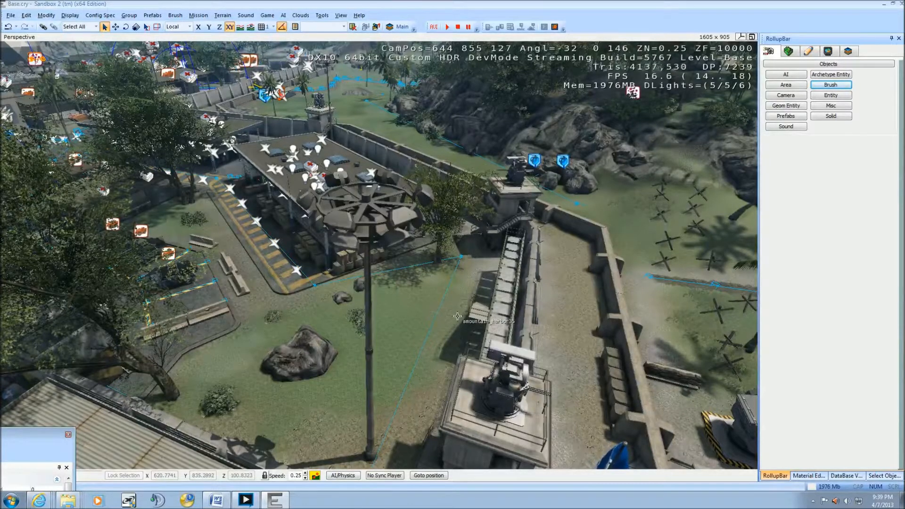
mouse_move(457, 316)
right_down()
mouse_move(454, 323)
mouse_move(457, 316)
right_up()
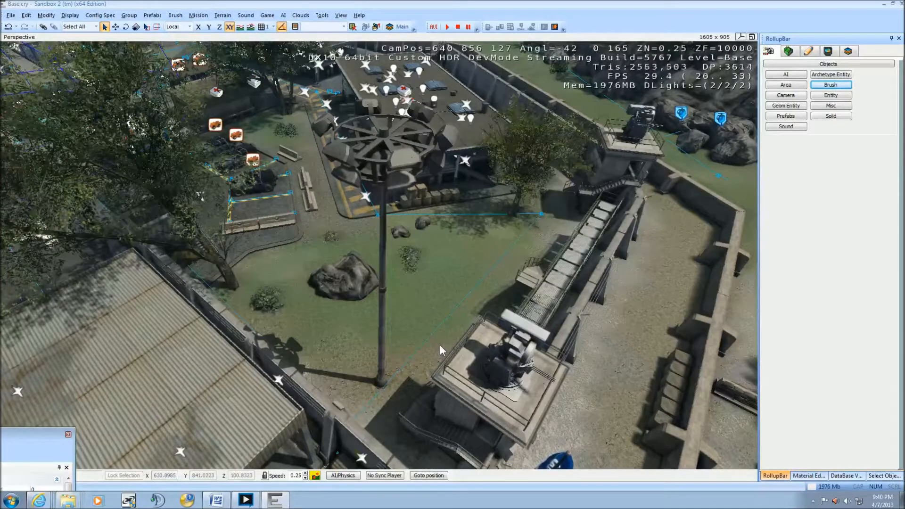
middle_drag(440, 344, 440, 347)
mouse_move(440, 348)
right_down()
mouse_move(403, 361)
mouse_move(417, 347)
mouse_move(400, 328)
mouse_move(417, 326)
mouse_move(384, 323)
right_up()
click(366, 329)
middle_drag(384, 323, 489, 276)
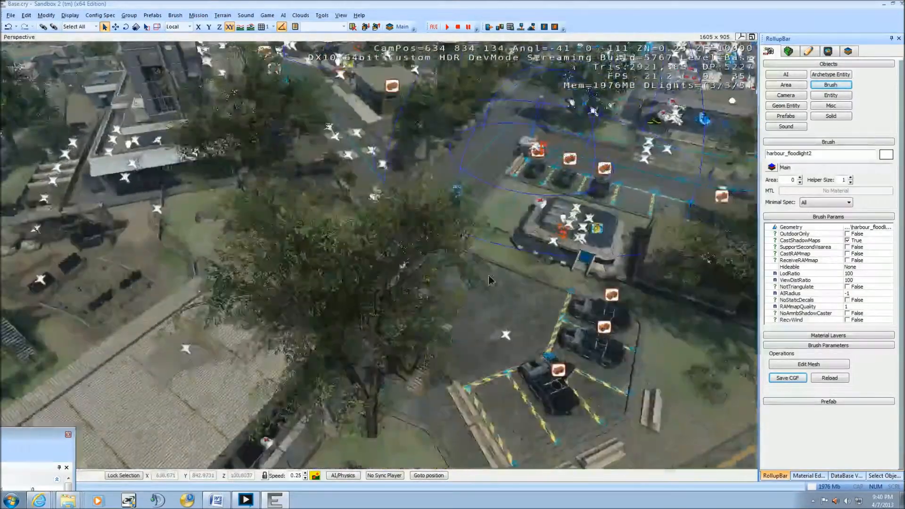
Step: Select the door entity above the floodlight beside the satellite dishes and activate the Move tool
right_drag(488, 277, 416, 330)
middle_drag(416, 329, 464, 320)
middle_drag(409, 347, 437, 334)
right_drag(436, 334, 431, 337)
middle_drag(431, 337, 425, 340)
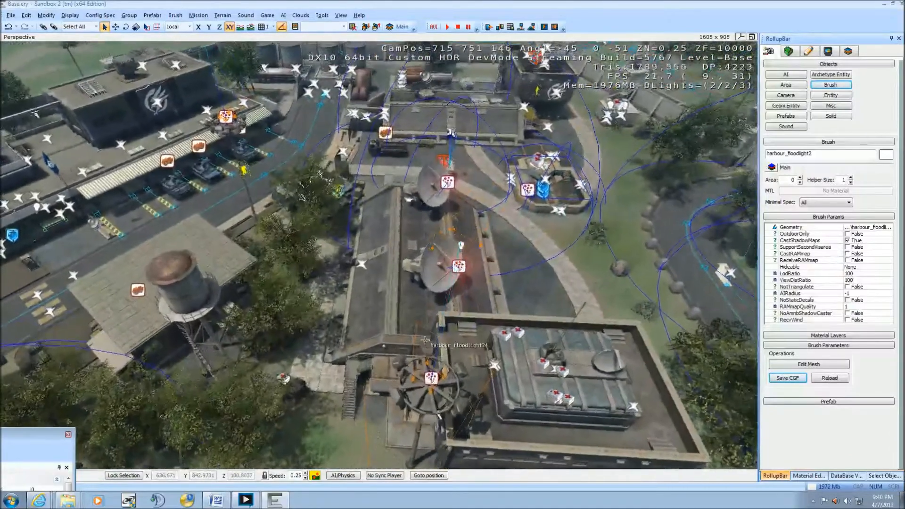
right_drag(425, 340, 432, 307)
scroll(431, 307, up, 2)
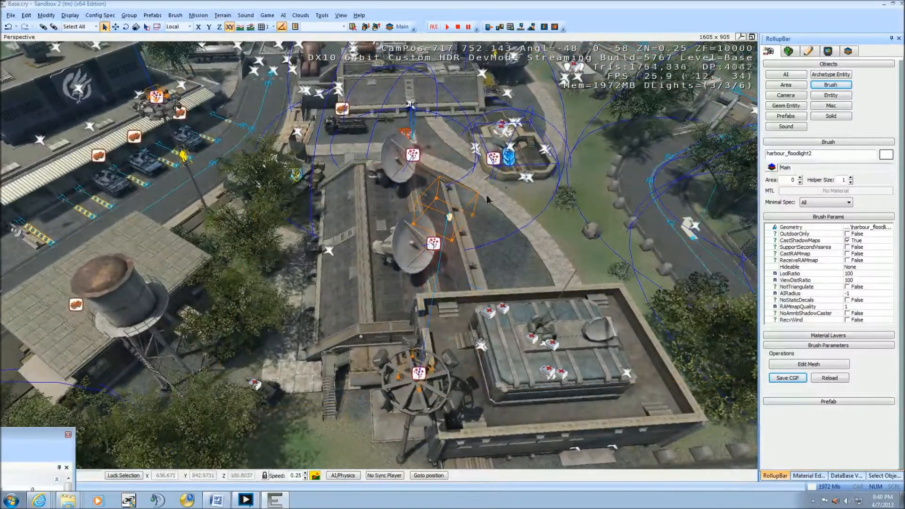
middle_drag(486, 196, 484, 196)
scroll(485, 196, up, 2)
key(space)
click(385, 268)
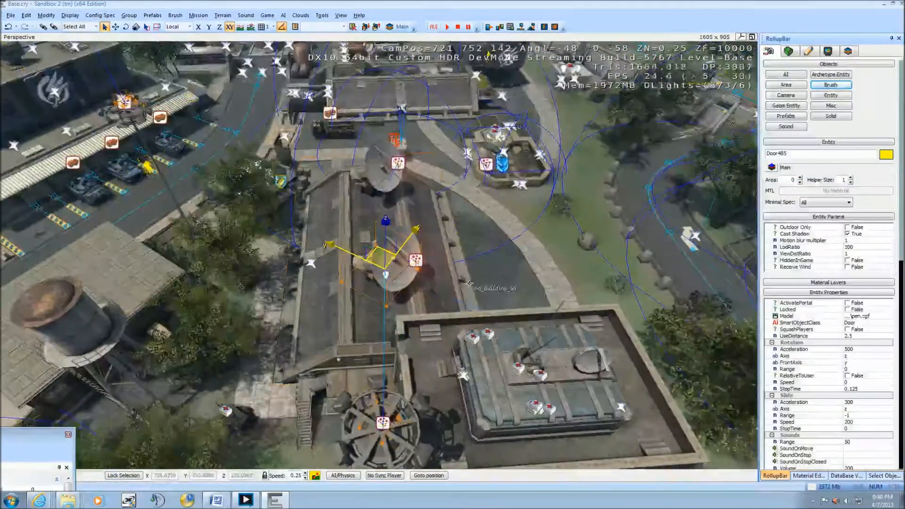
key(2)
Step: Clone the door with its linked light and particle effect, placing it above harbour_floodlight2 at about X 636.66, Y 843.03, Z 135.10
right_drag(427, 255, 438, 283)
middle_drag(438, 282, 392, 293)
right_drag(392, 293, 441, 282)
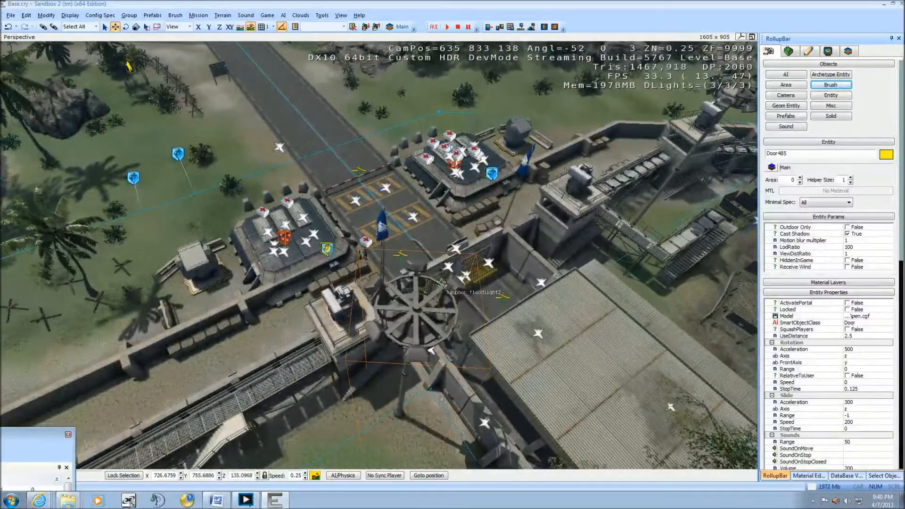
key(ctrl+z)
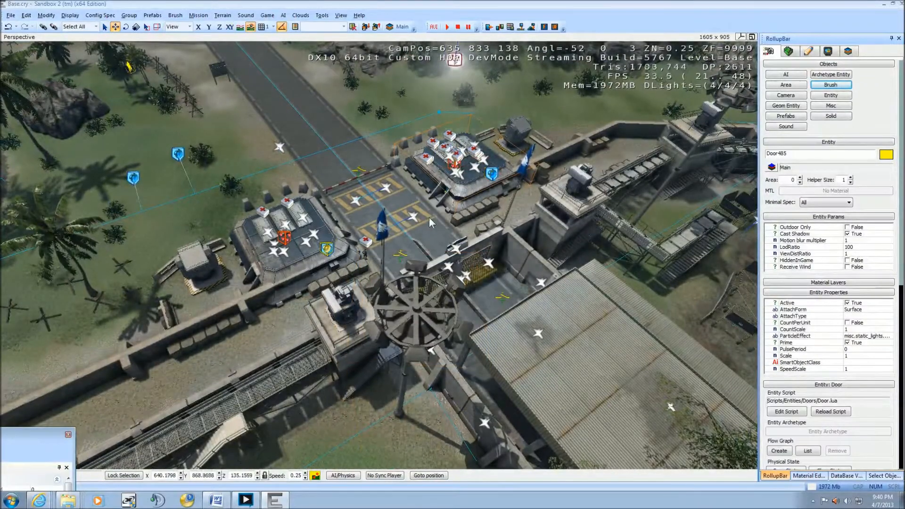
middle_drag(429, 218, 371, 211)
key(s)
right_drag(371, 211, 479, 321)
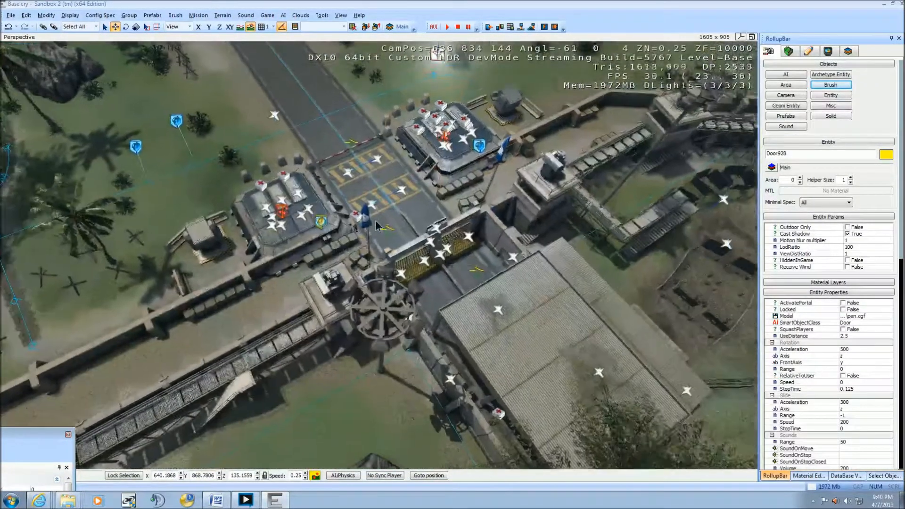
middle_drag(479, 320, 372, 292)
key(w)
key(w)
right_drag(380, 290, 416, 285)
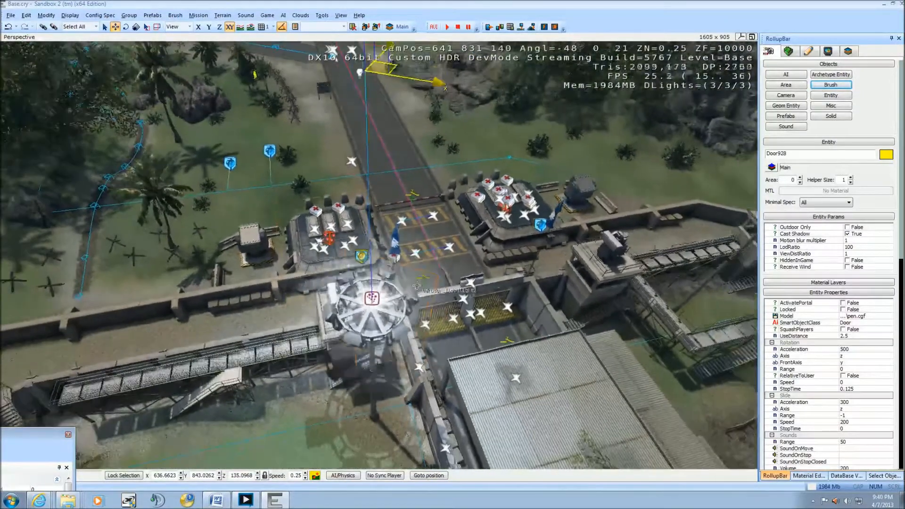
middle_drag(417, 285, 387, 158)
Step: Select the light entity above the gate floodlight and open its projector Texture property
click(376, 147)
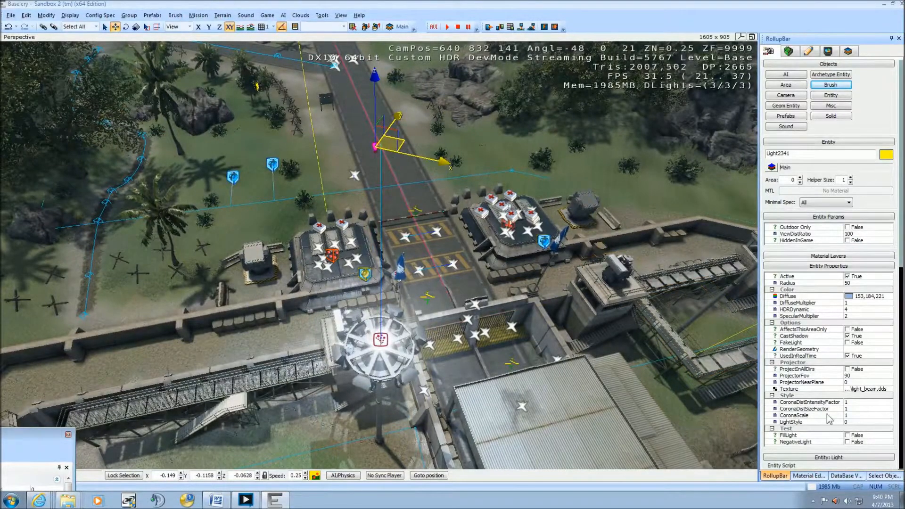
click(872, 389)
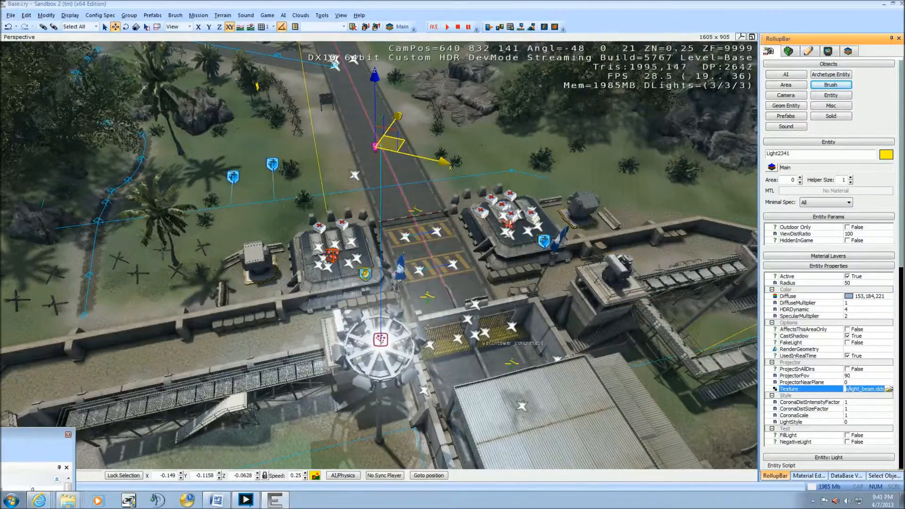
right_drag(428, 328, 464, 285)
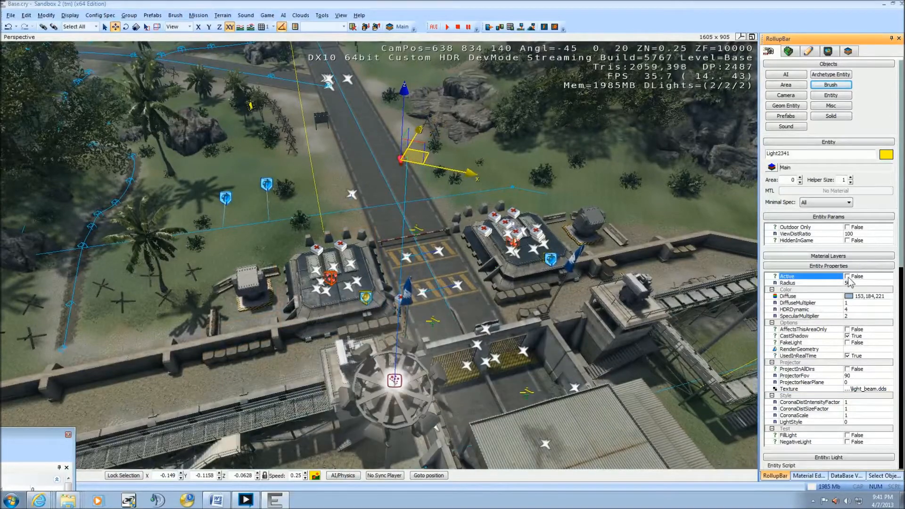
Step: Deactivate the floodlight's light entity and activate it again to compare the illumination
click(847, 276)
right_drag(537, 276, 540, 292)
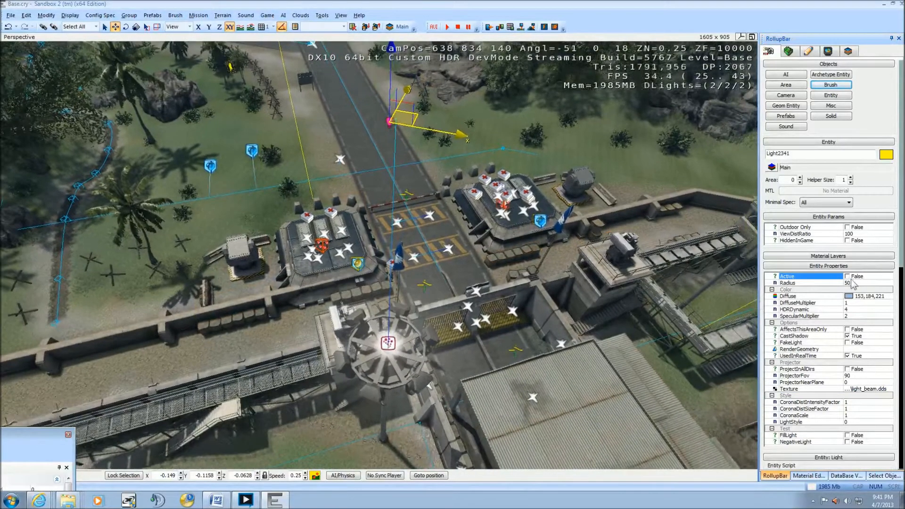
click(847, 276)
mouse_move(624, 336)
right_down()
mouse_move(632, 294)
mouse_move(619, 321)
right_up()
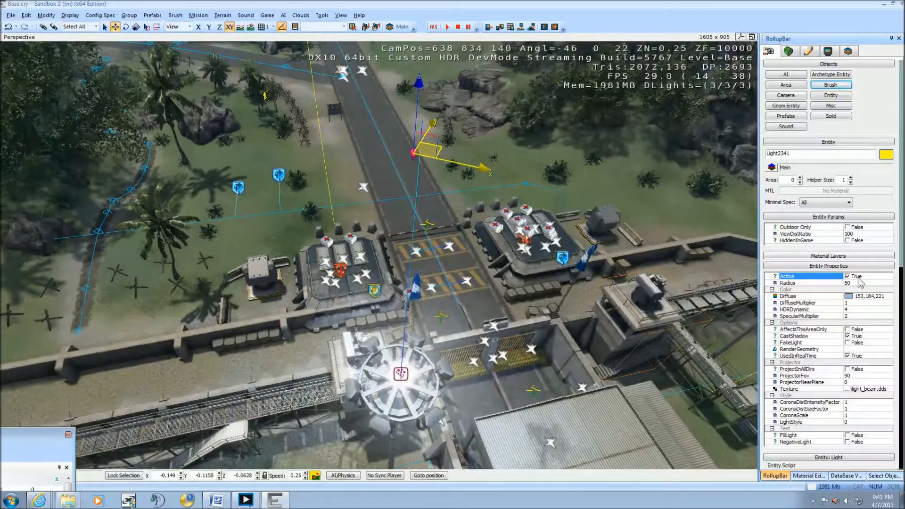
Step: Examine the floodlight's glow and the shadows it casts on the ground from above and from below the lamp head
middle_drag(451, 329, 459, 396)
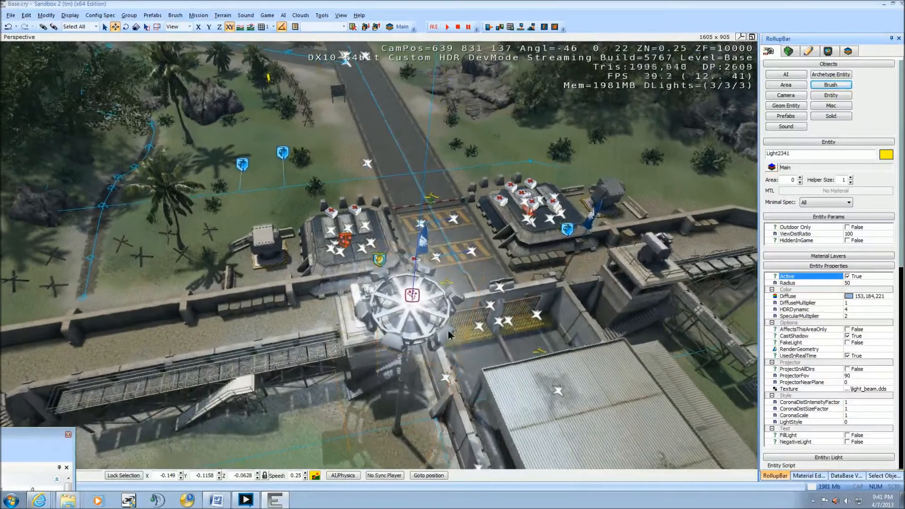
scroll(489, 285, down, 8)
right_drag(489, 241, 490, 286)
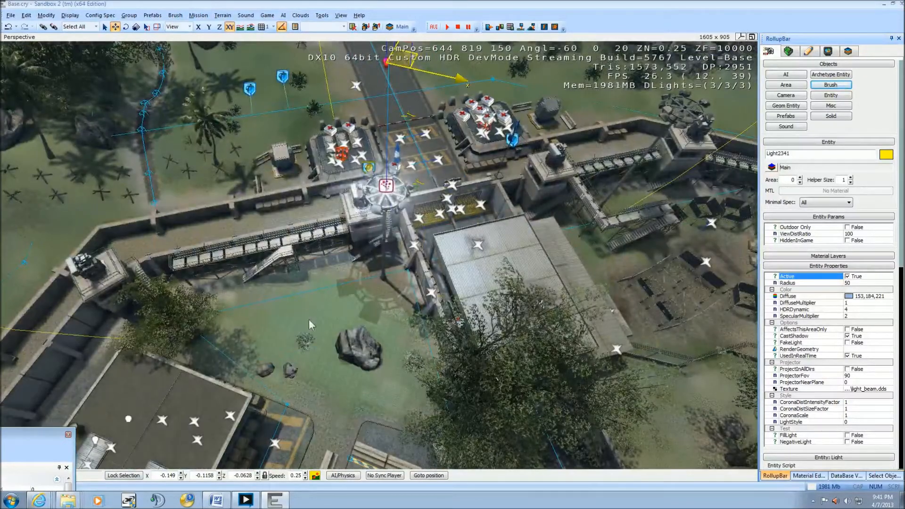
middle_drag(415, 302, 410, 263)
scroll(405, 333, up, 5)
right_drag(405, 330, 405, 333)
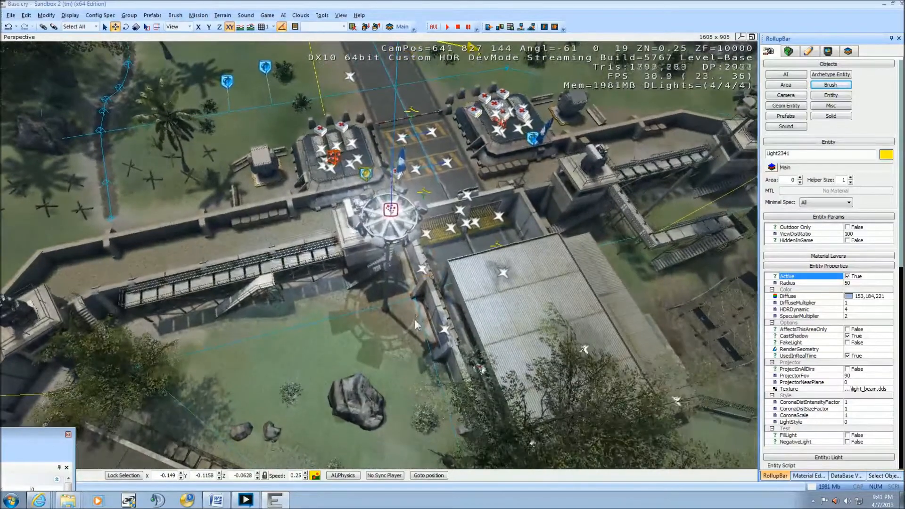
middle_drag(415, 315, 413, 336)
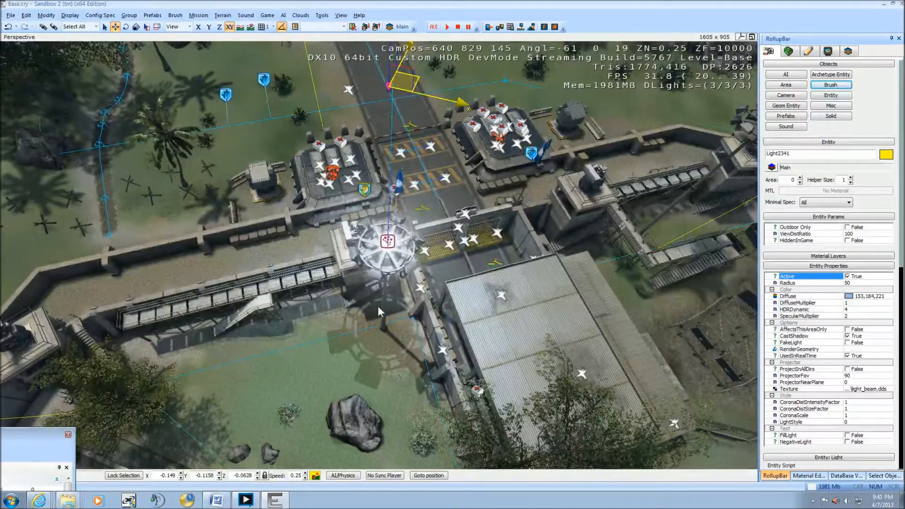
scroll(389, 335, up, 5)
right_drag(405, 323, 380, 257)
scroll(380, 256, down, 3)
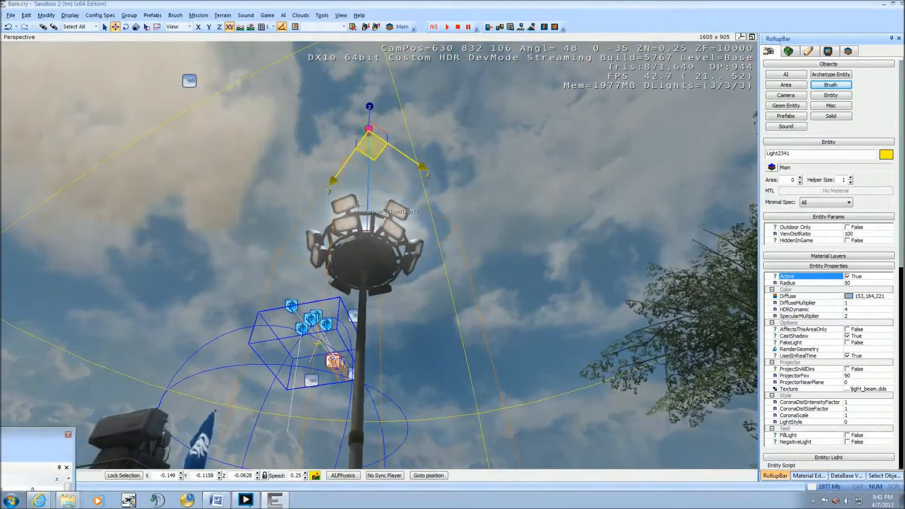
middle_drag(456, 289, 456, 290)
mouse_move(457, 290)
right_down()
mouse_move(462, 274)
mouse_move(447, 287)
right_up()
scroll(448, 290, down, 3)
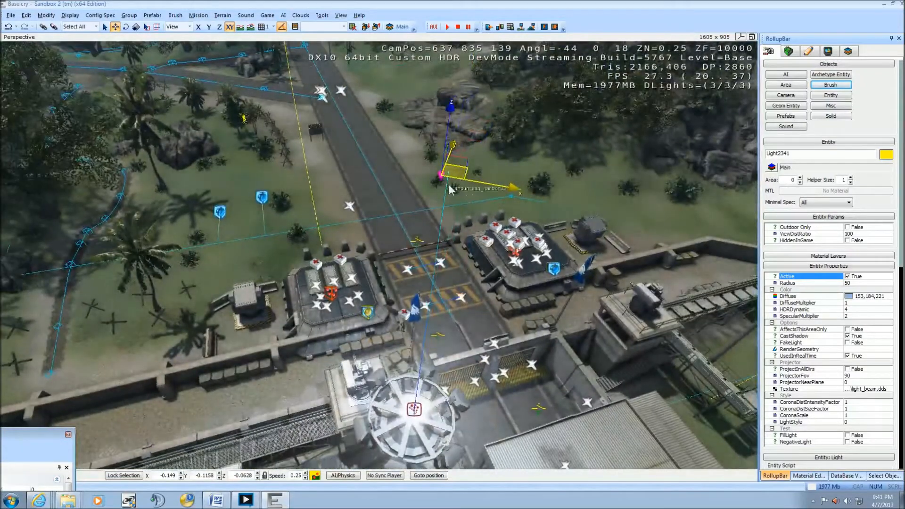
Step: Select the particle effect at the floodlight's lamp head, nudge it down to about Z -13.18, and clear the selection
middle_drag(427, 297, 425, 291)
scroll(448, 284, up, 3)
right_drag(425, 292, 471, 278)
click(402, 277)
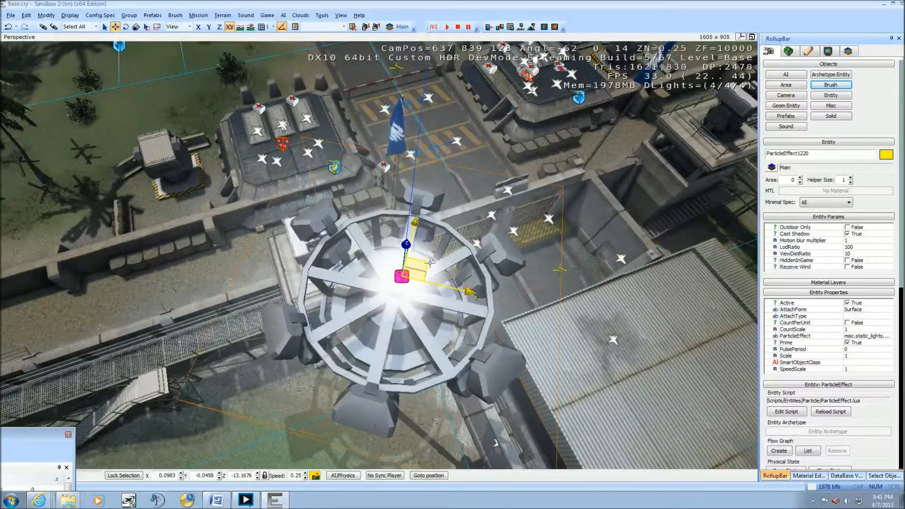
right_drag(431, 262, 429, 270)
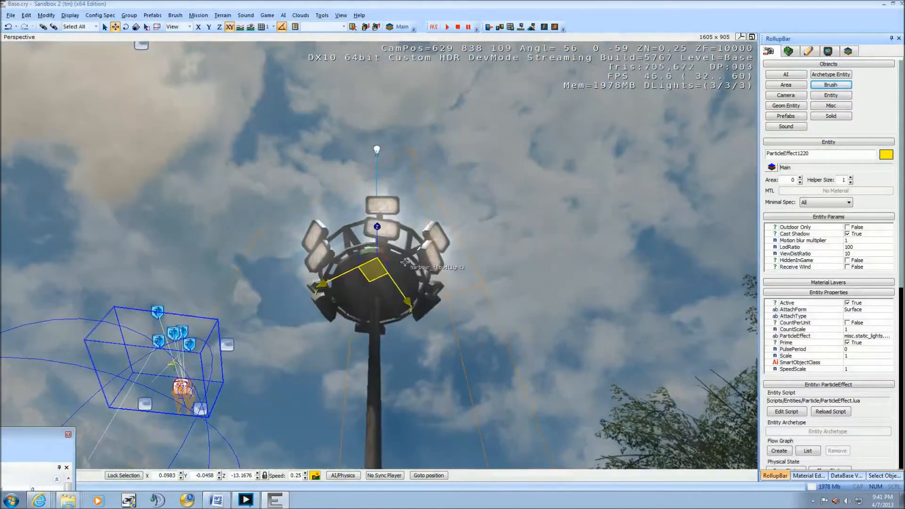
drag(376, 246, 375, 248)
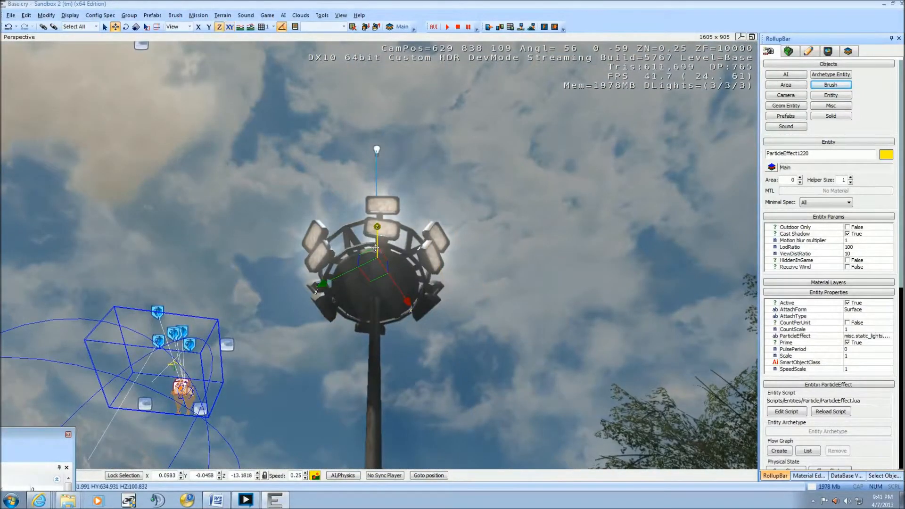
middle_drag(436, 274, 434, 272)
click(435, 273)
Step: Select the light entity above the floodlight and view the Attach and Detach grouping options
right_drag(435, 272, 436, 272)
mouse_move(437, 273)
middle_down()
mouse_move(440, 240)
mouse_move(434, 270)
middle_up()
right_drag(433, 270, 440, 263)
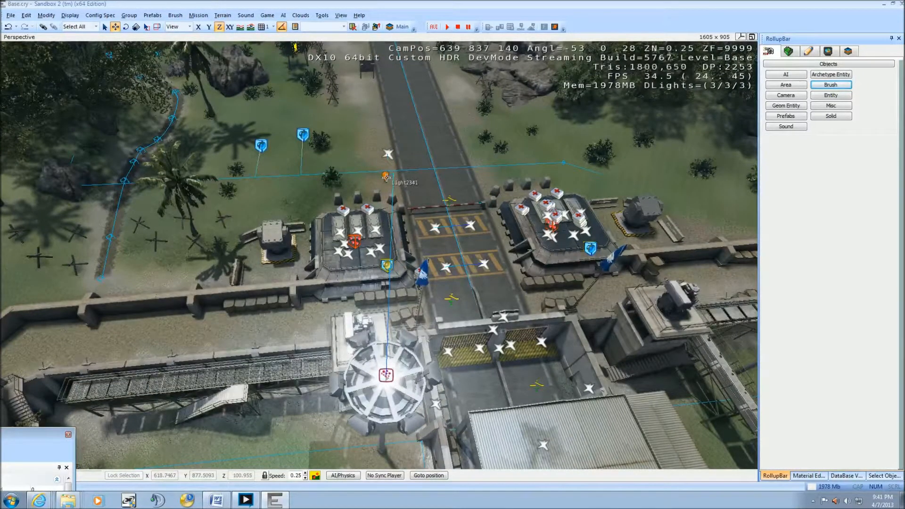
click(386, 176)
key(w)
right_drag(416, 280, 416, 279)
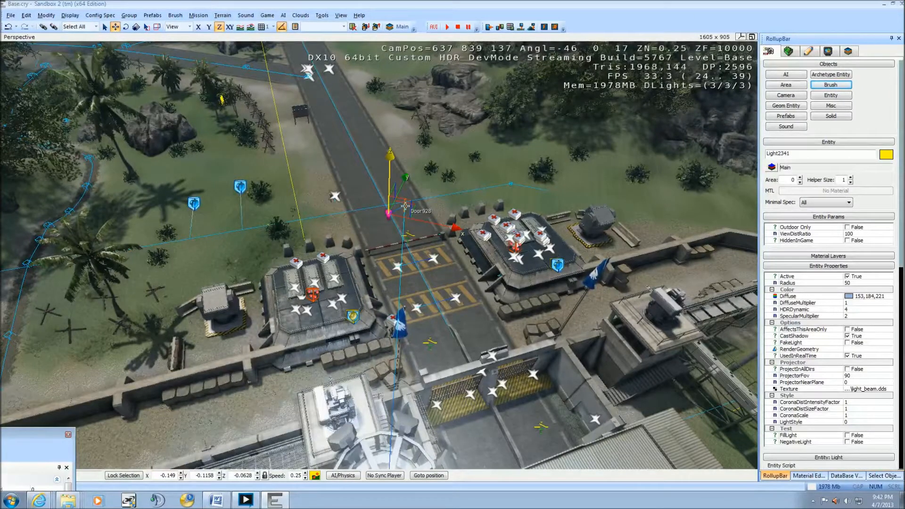
right_drag(404, 206, 406, 210)
middle_drag(406, 210, 404, 214)
click(129, 16)
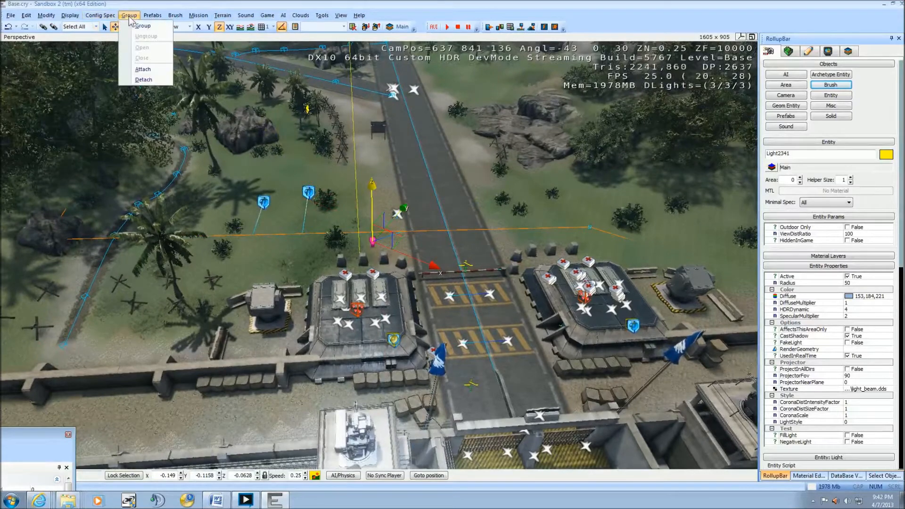
click(129, 18)
Step: Select the door entity that carries the light and open its Model property, pen.cgf
click(402, 234)
right_drag(416, 245, 416, 244)
middle_drag(416, 245, 414, 239)
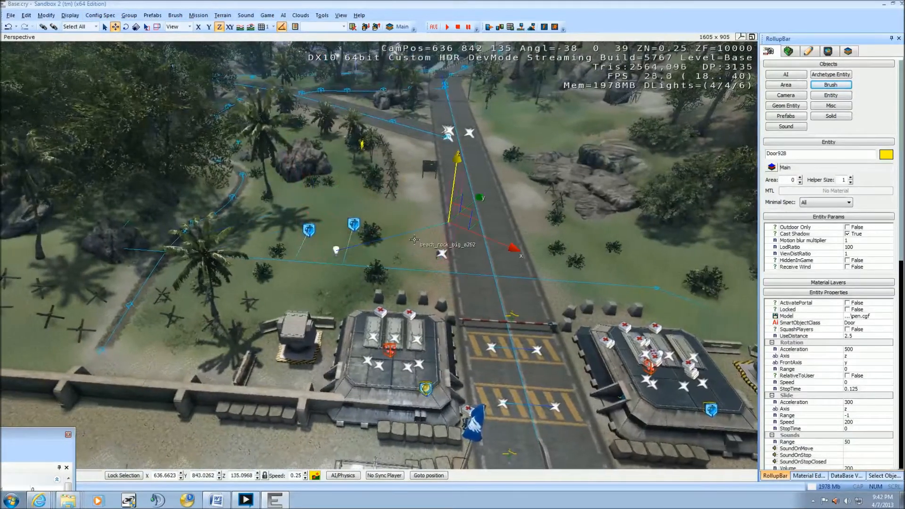
right_drag(415, 240, 390, 237)
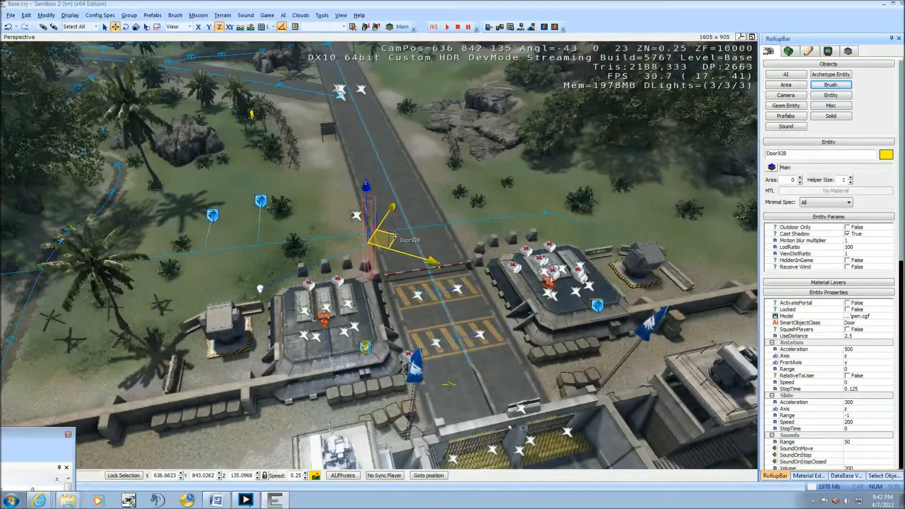
click(870, 318)
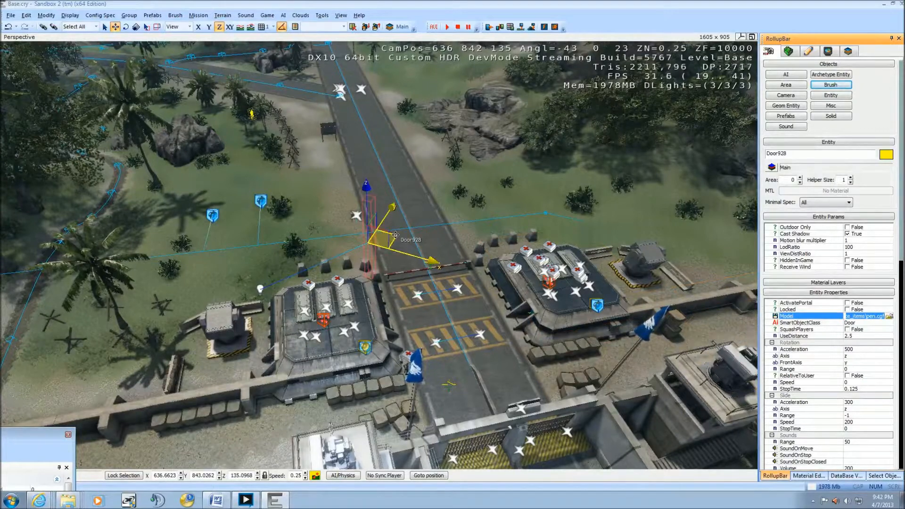
right_drag(395, 234, 396, 235)
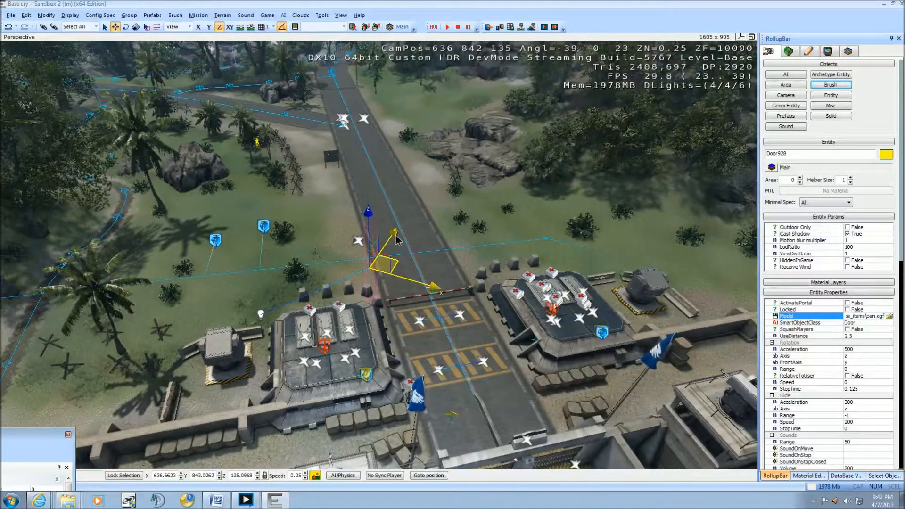
Step: Examine the door entity and its attached light above the road and floodlight from several angles
scroll(395, 238, down, 1)
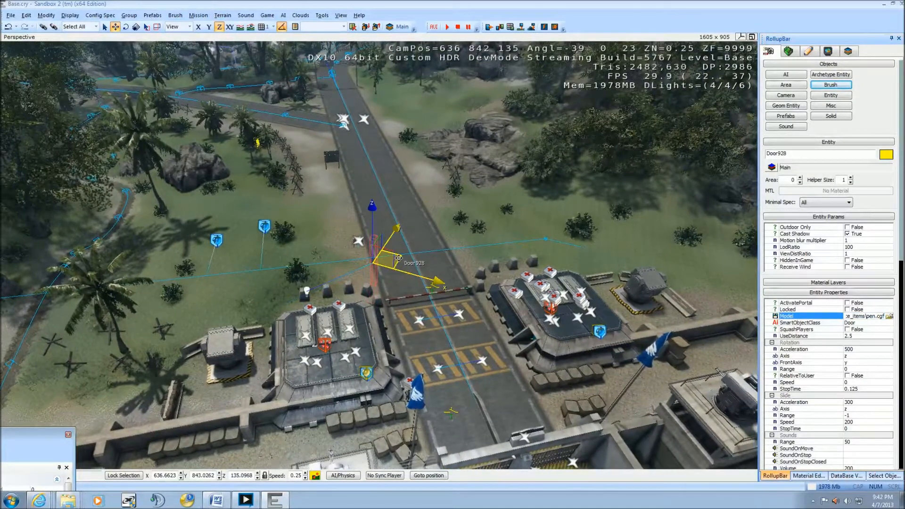
right_drag(401, 257, 408, 278)
middle_drag(409, 274, 409, 276)
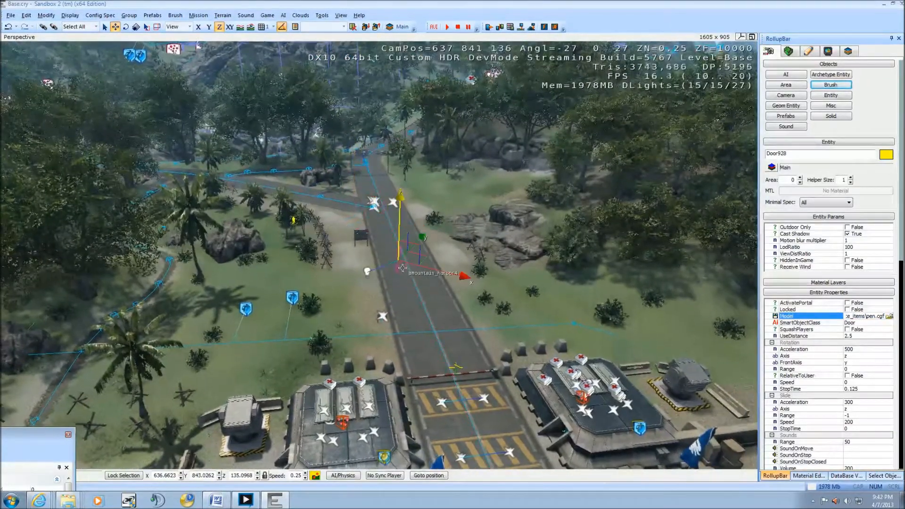
right_drag(398, 266, 404, 289)
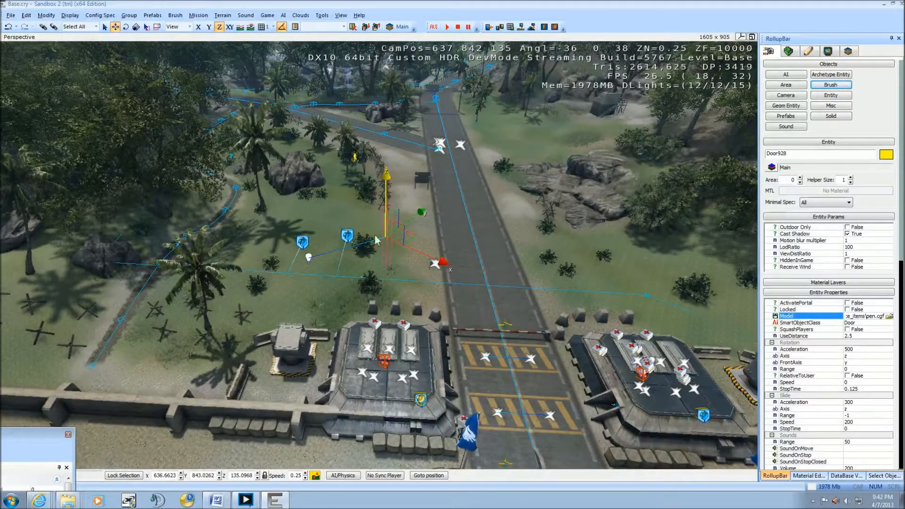
right_drag(385, 300, 392, 289)
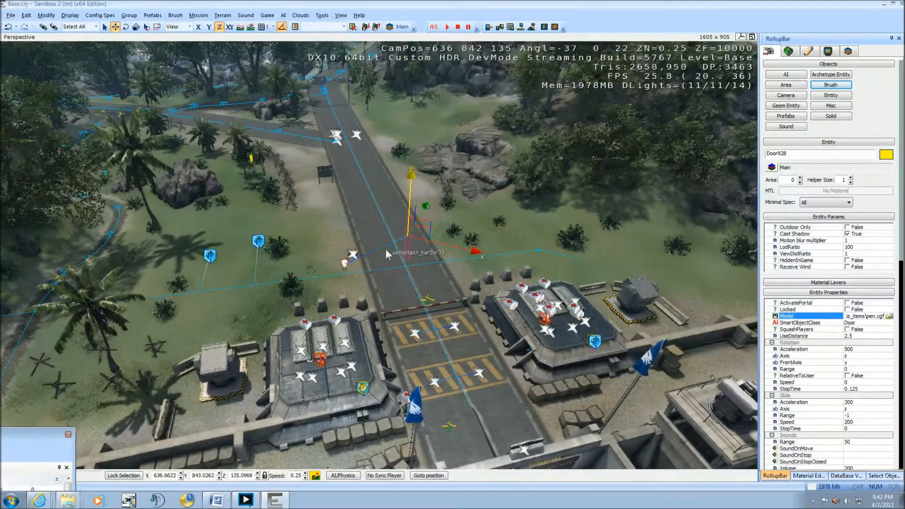
right_drag(345, 264, 408, 329)
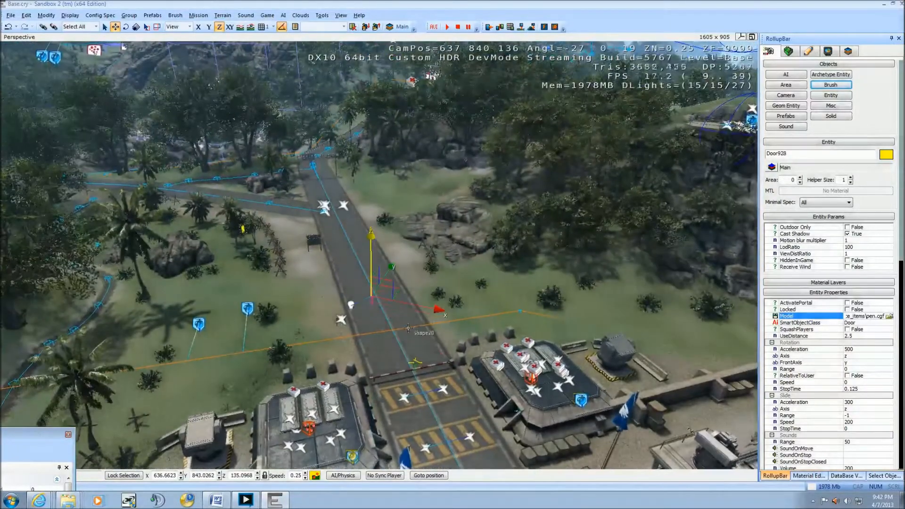
click(437, 291)
click(371, 296)
right_drag(372, 296, 301, 285)
key(s)
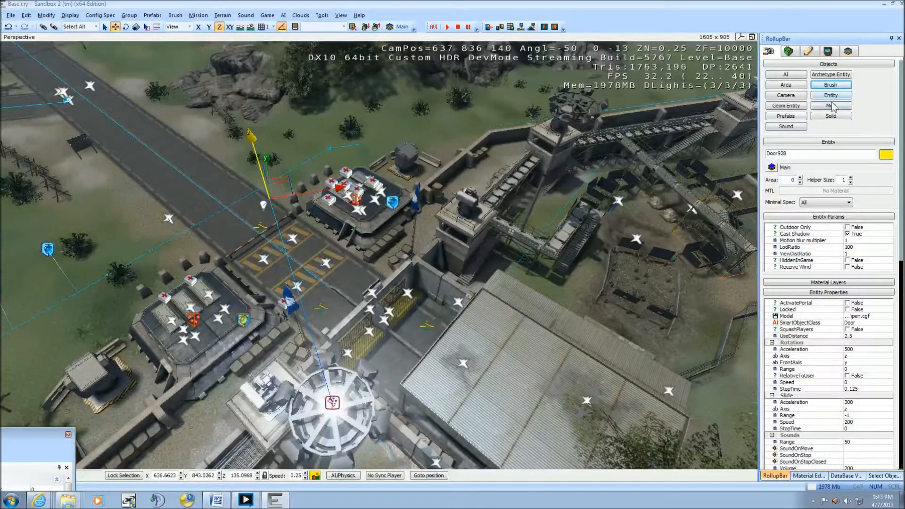
right_drag(465, 259, 500, 252)
Step: List the entity object categories and select the vis area at the floodlight beside the satellite-dish building
click(837, 95)
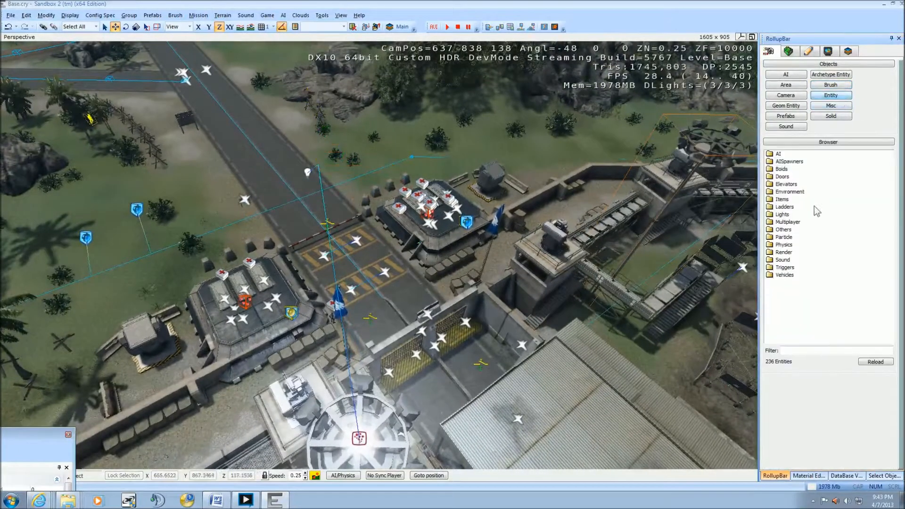
right_drag(354, 328, 361, 293)
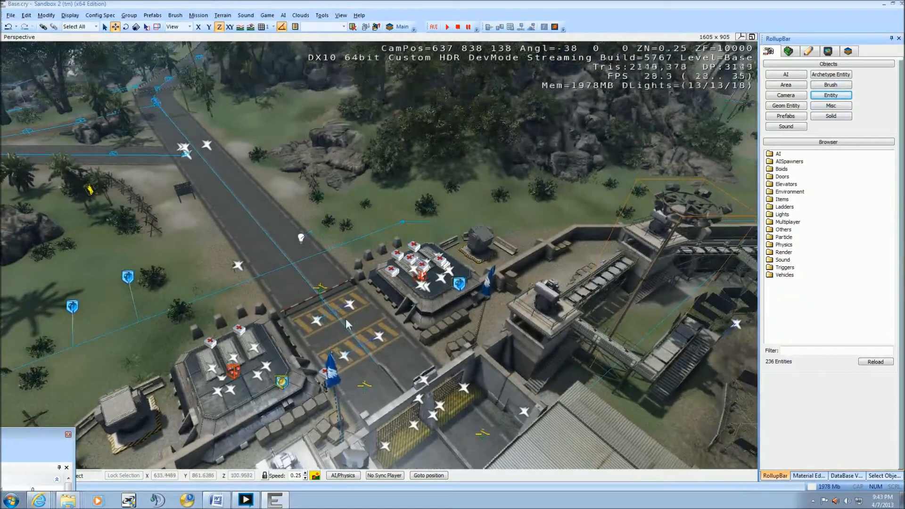
right_drag(309, 240, 333, 260)
middle_drag(333, 260, 403, 261)
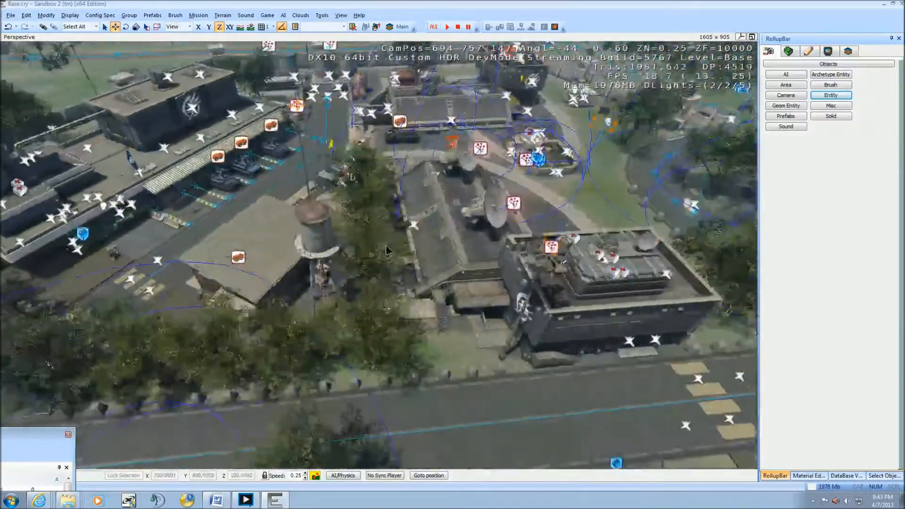
click(420, 251)
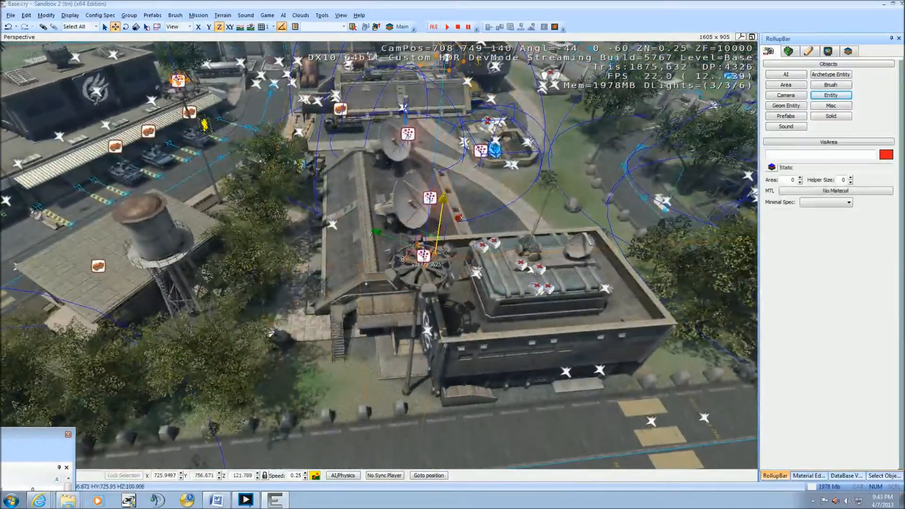
Step: Constrain movement to the XY plane and place a copy of the vis area beside the gate floodlight, about X 640.6, Y 842.6
right_drag(377, 316, 356, 319)
click(229, 29)
middle_drag(414, 302, 377, 306)
right_drag(391, 304, 378, 311)
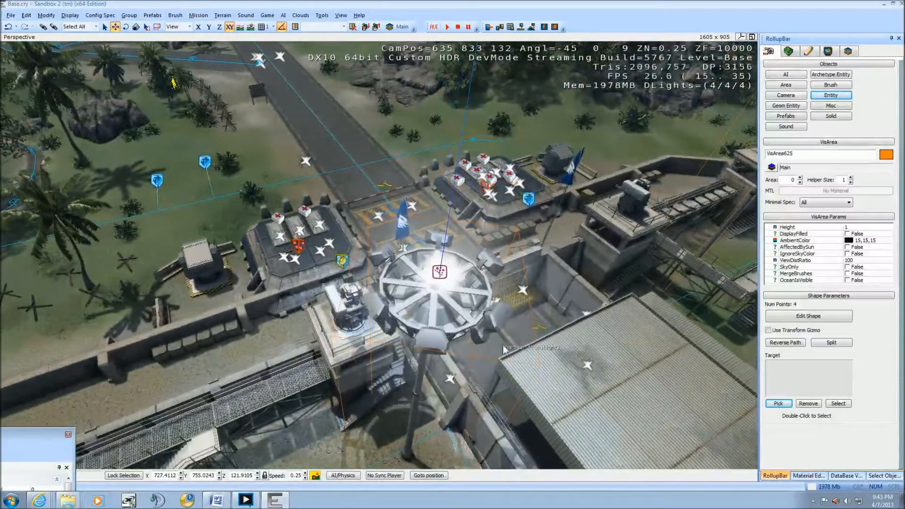
click(572, 311)
right_drag(572, 311, 458, 330)
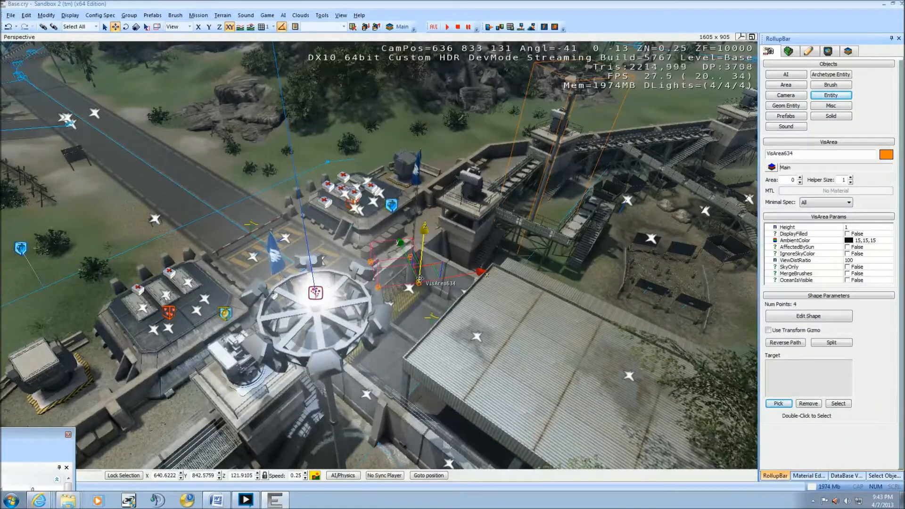
Step: Examine the copied vis area, the gate floodlight's glow and the surrounding base from several viewpoints
key(w)
right_drag(419, 283, 384, 312)
key(d)
key(s)
key(d)
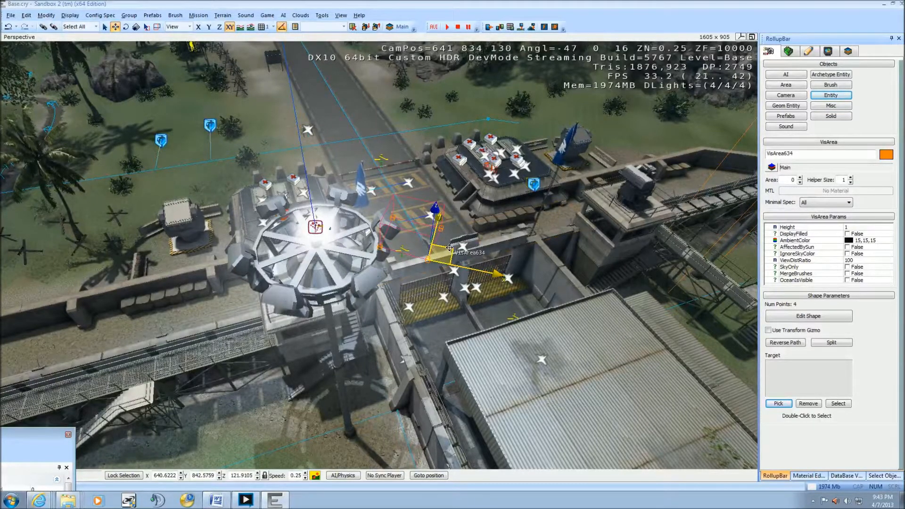
right_drag(448, 250, 339, 210)
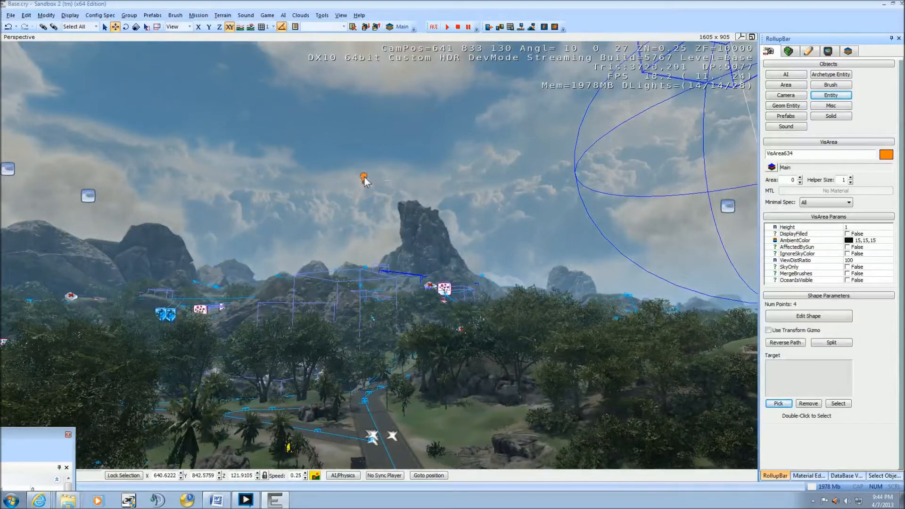
right_drag(454, 273, 469, 363)
mouse_move(457, 265)
right_down()
mouse_move(493, 247)
mouse_move(443, 257)
mouse_move(456, 264)
mouse_move(443, 273)
right_up()
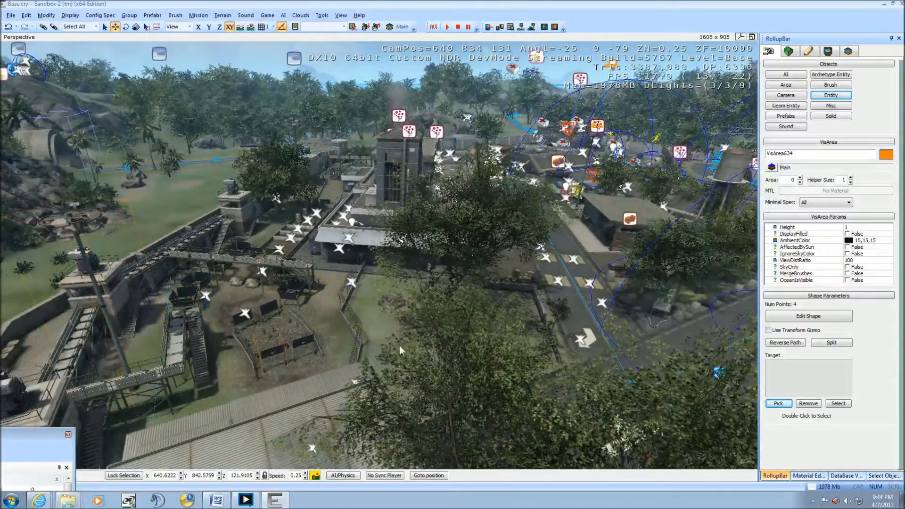
right_drag(392, 315, 295, 274)
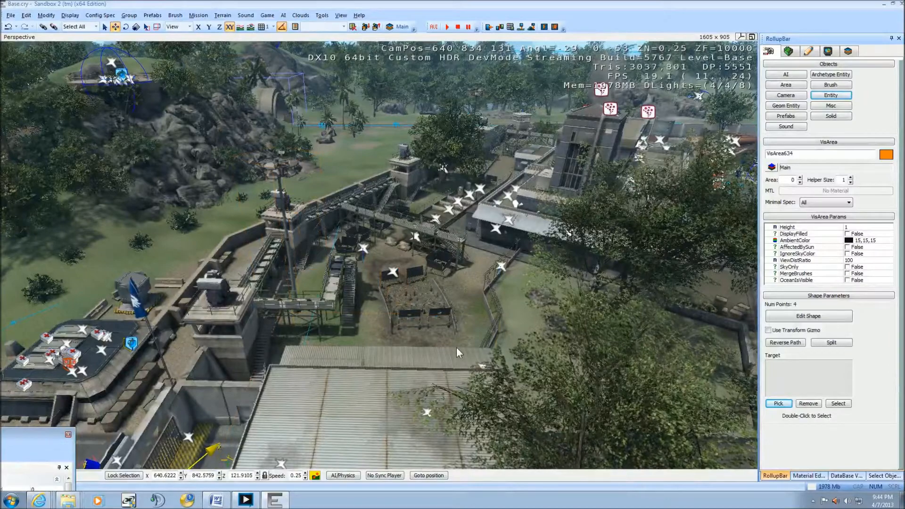
right_drag(443, 335, 443, 326)
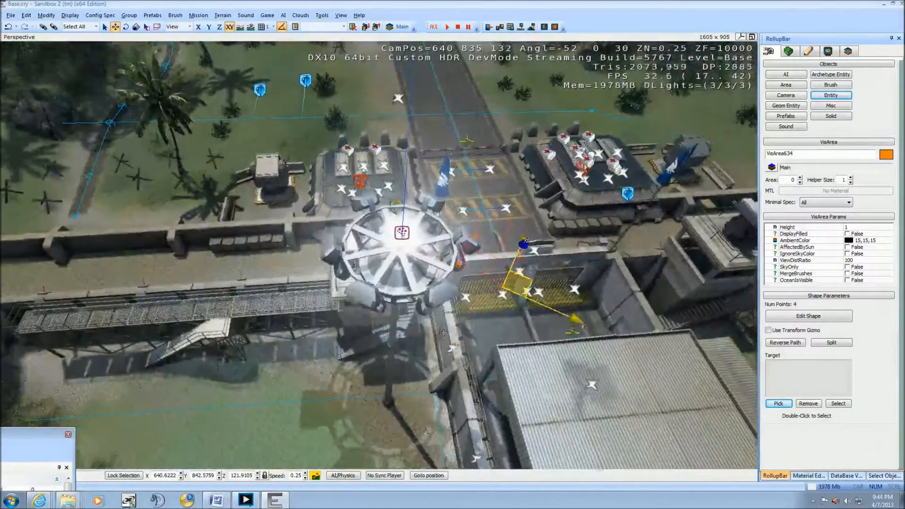
middle_drag(443, 326, 442, 301)
scroll(443, 326, up, 3)
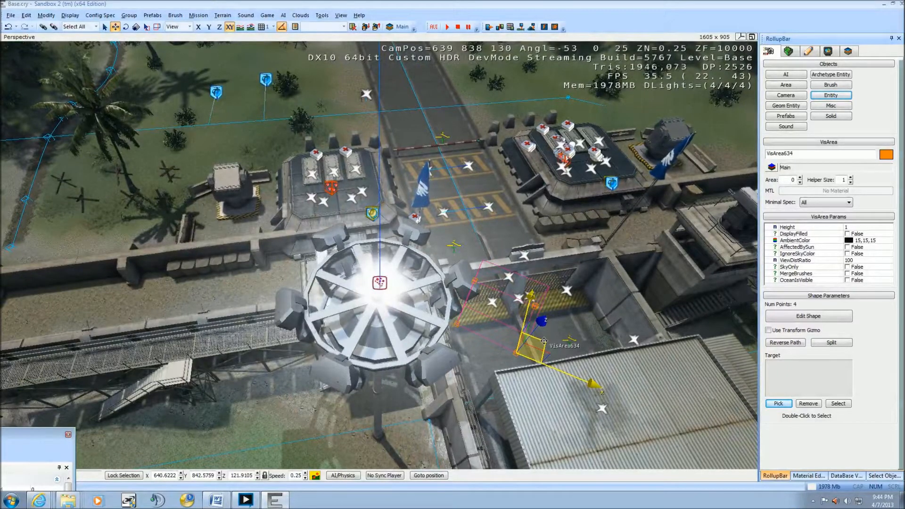
right_drag(541, 341, 441, 323)
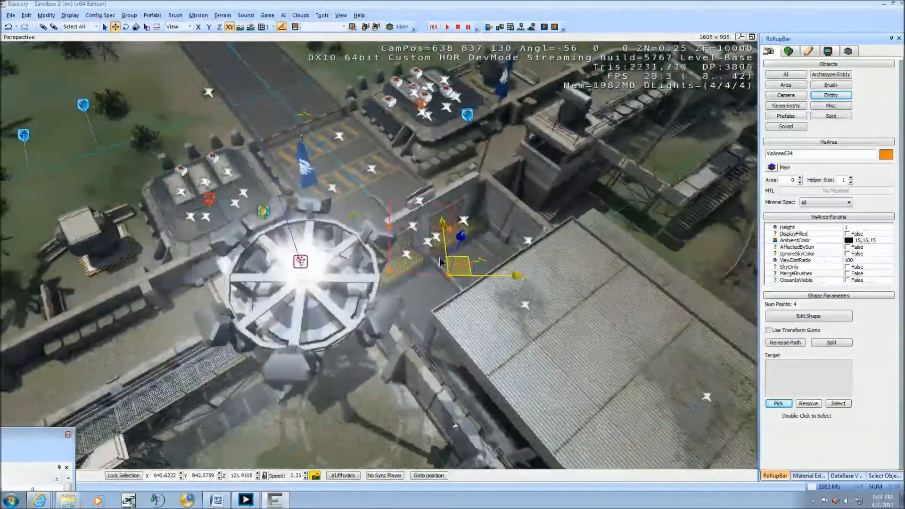
right_drag(441, 262, 441, 257)
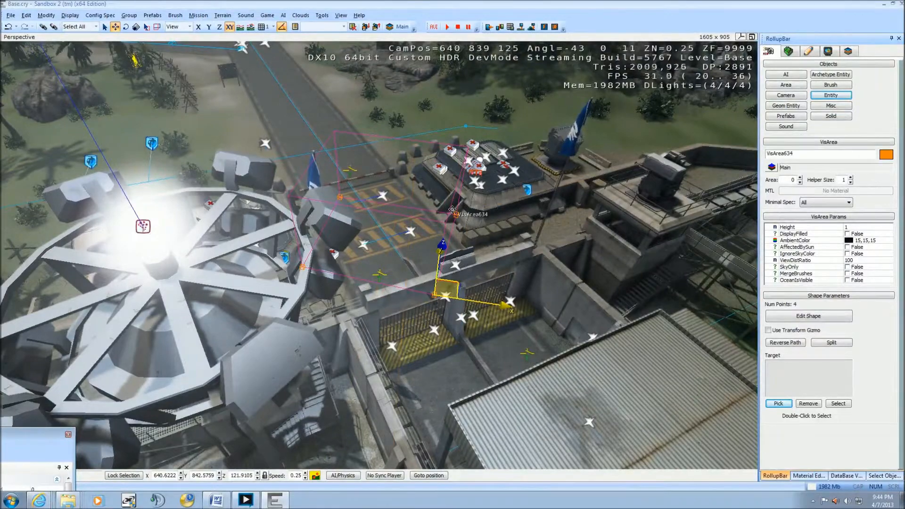
Step: Show the Area object category and move the vis area horizontally into the gate floodlight's head, about X 637.6, Y 841.8
click(833, 98)
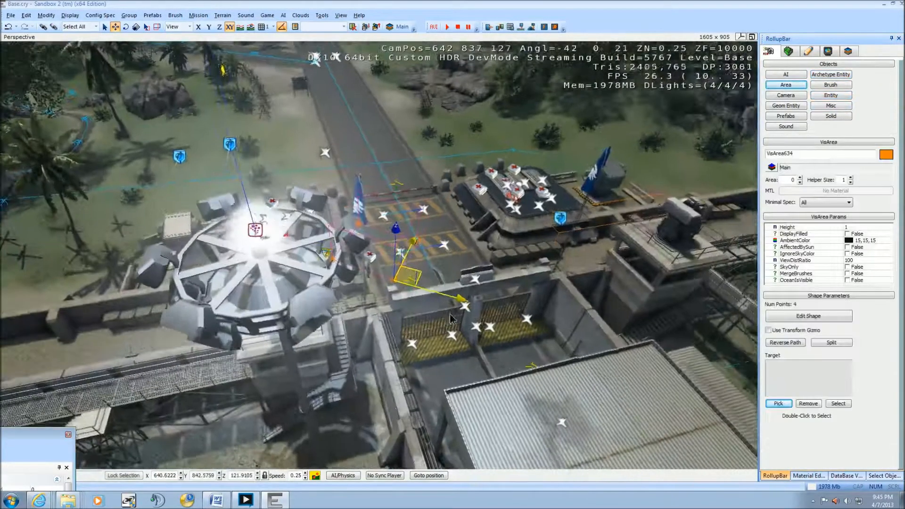
right_drag(453, 319, 461, 343)
scroll(450, 322, down, 1)
scroll(450, 319, down, 3)
scroll(417, 289, up, 4)
scroll(462, 344, down, 3)
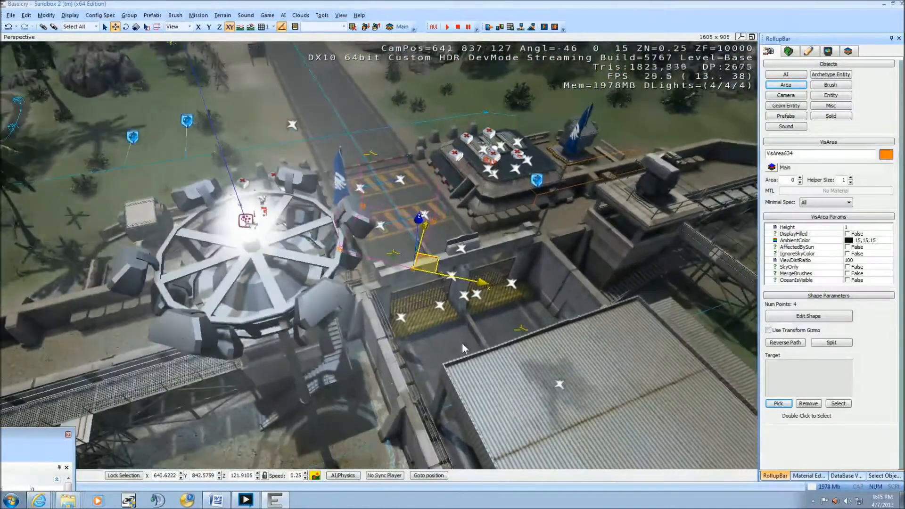
middle_drag(462, 343, 477, 348)
drag(491, 299, 475, 332)
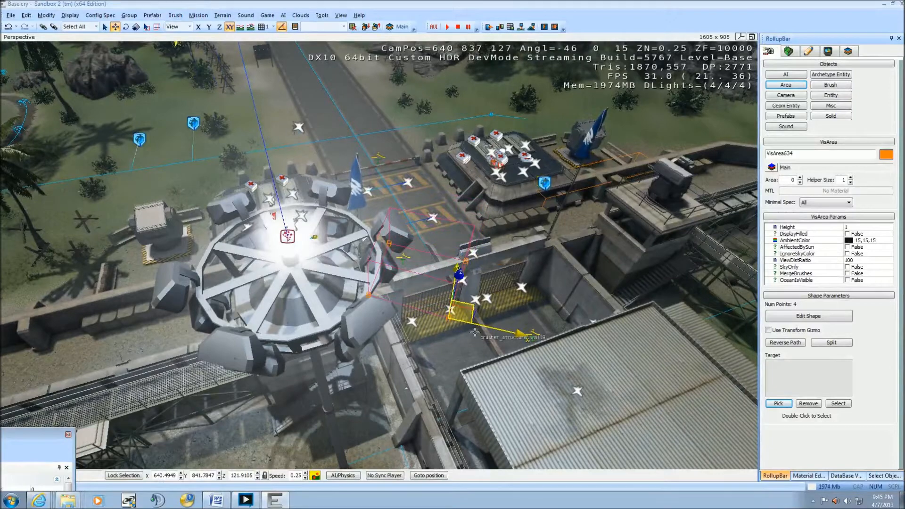
middle_drag(475, 332, 489, 322)
drag(505, 283, 359, 255)
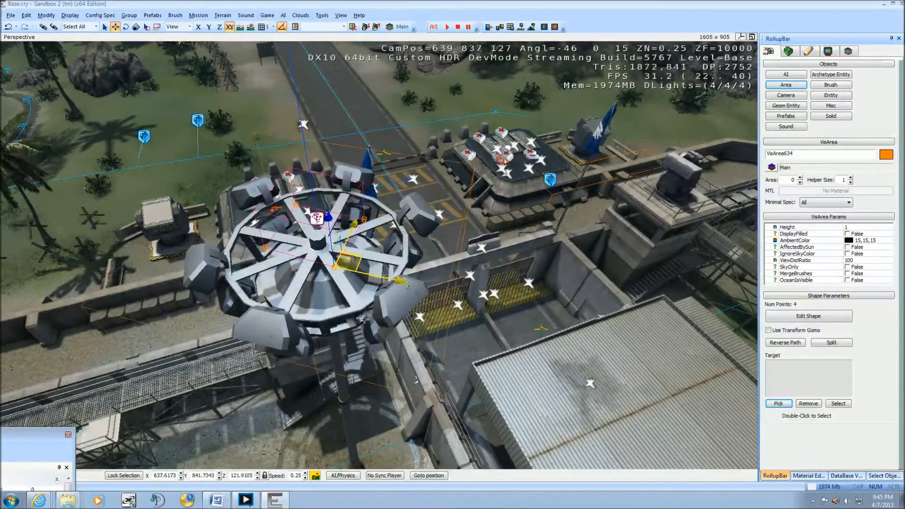
scroll(361, 278, up, 3)
mouse_move(401, 276)
mouse_down()
mouse_move(544, 285)
mouse_move(411, 273)
mouse_up()
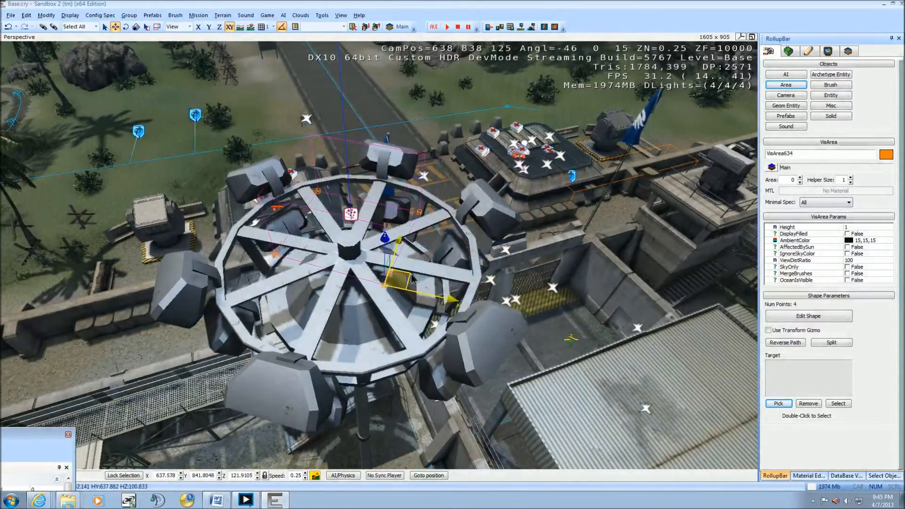
Step: Duplicate the vis area at the floodlight's head and raise the copy vertically to about Z 134.70, near the light entity
right_drag(448, 333, 427, 269)
right_drag(472, 302, 466, 310)
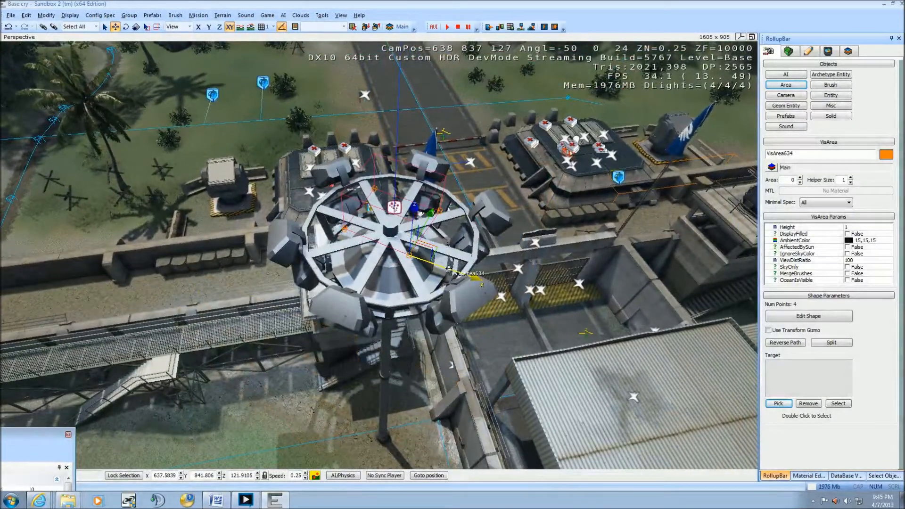
right_drag(384, 255, 396, 208)
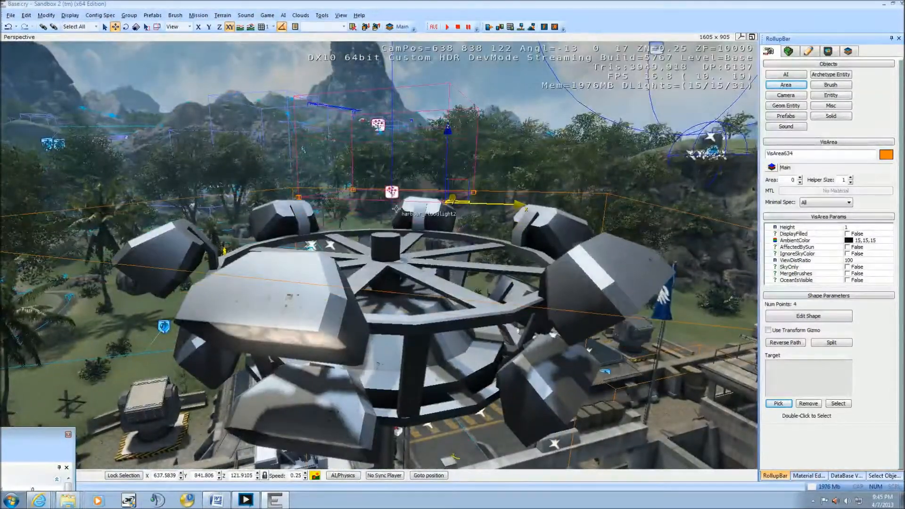
right_drag(426, 249, 406, 238)
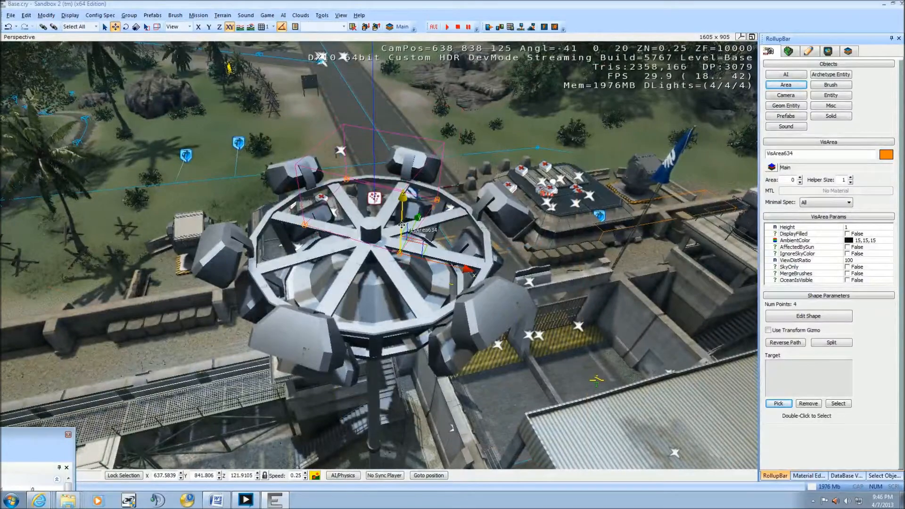
middle_drag(475, 271, 469, 252)
key(s)
right_drag(469, 252, 393, 240)
key(s)
middle_drag(387, 220, 381, 234)
drag(427, 243, 408, 142)
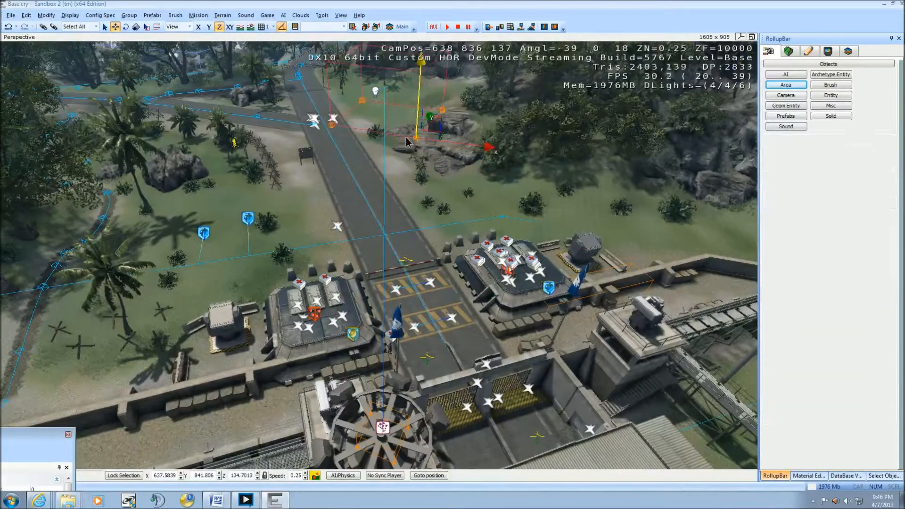
Step: Fine-tune the upper vis area's height to about Z 134.77 and check its fit around the door and light entities
right_drag(417, 236, 391, 184)
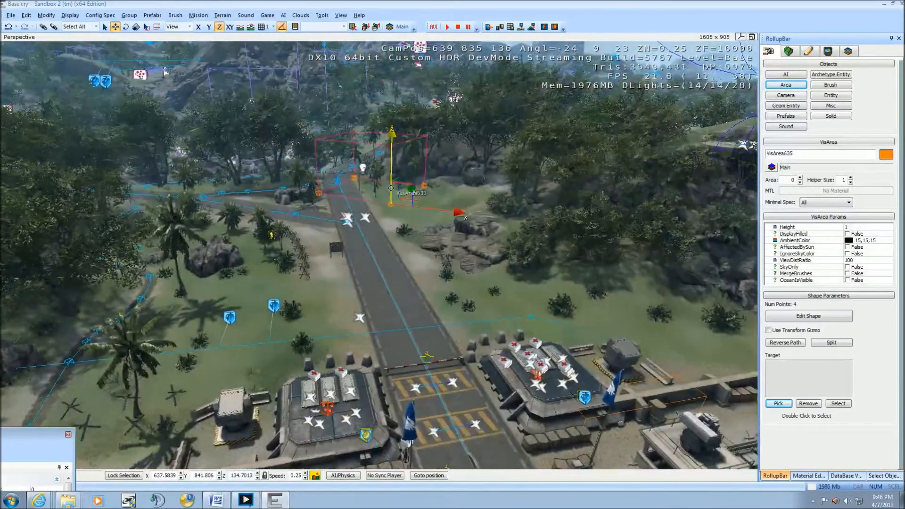
right_drag(414, 254, 390, 273)
key(w)
key(s)
key(w)
key(s)
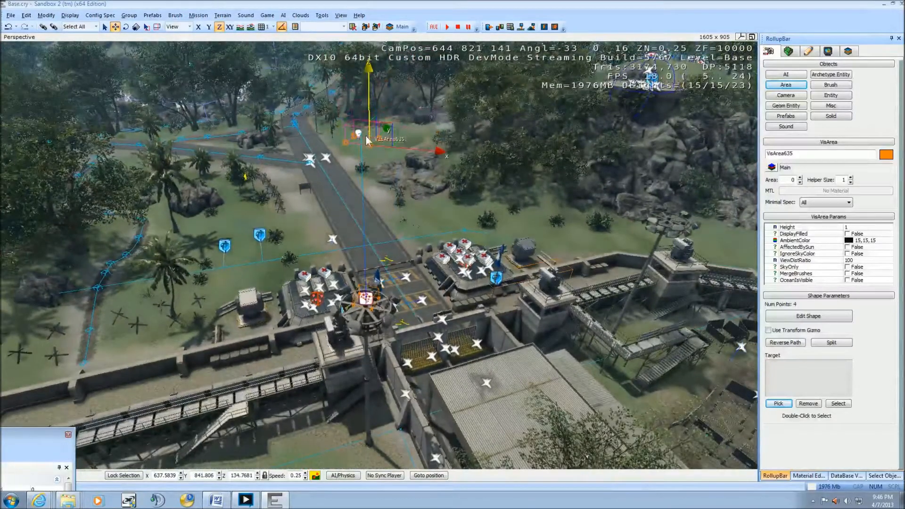
key(z)
right_drag(372, 201, 371, 200)
key(w)
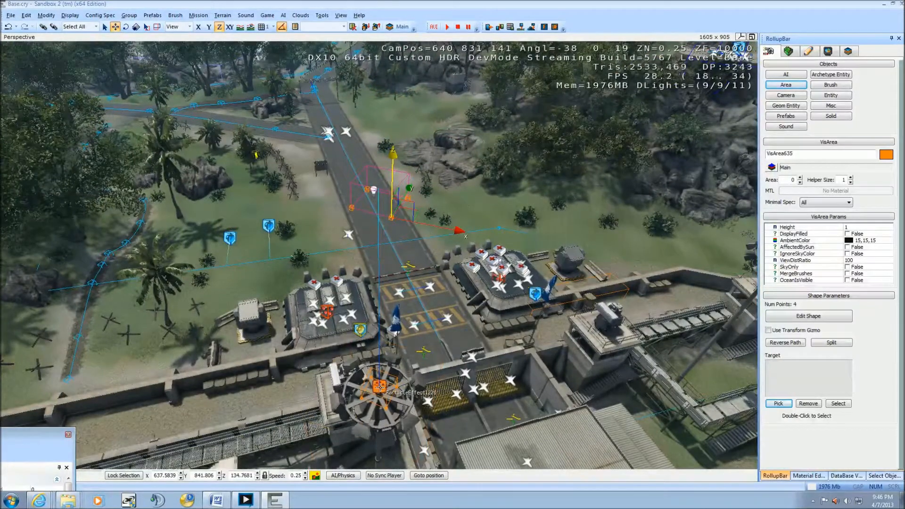
key(w)
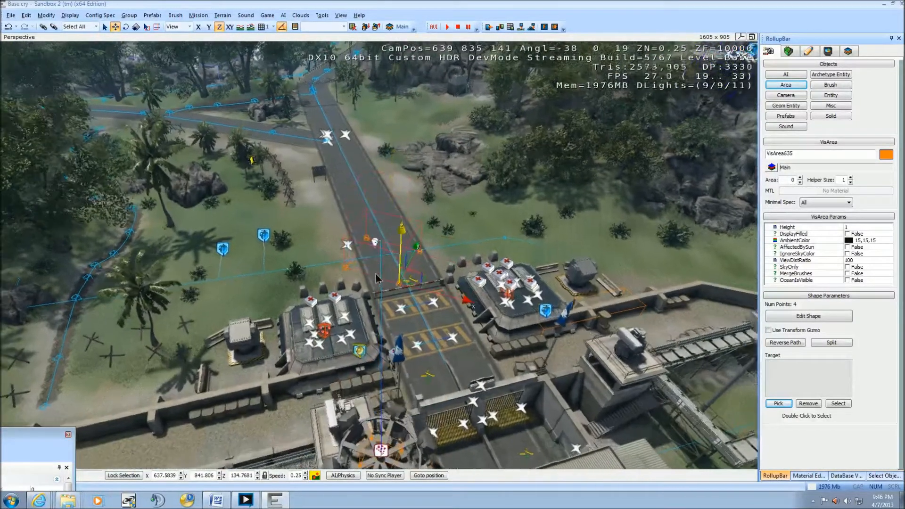
Step: Select the door entity inside the upper vis area and view its placement there
key(space)
click(381, 239)
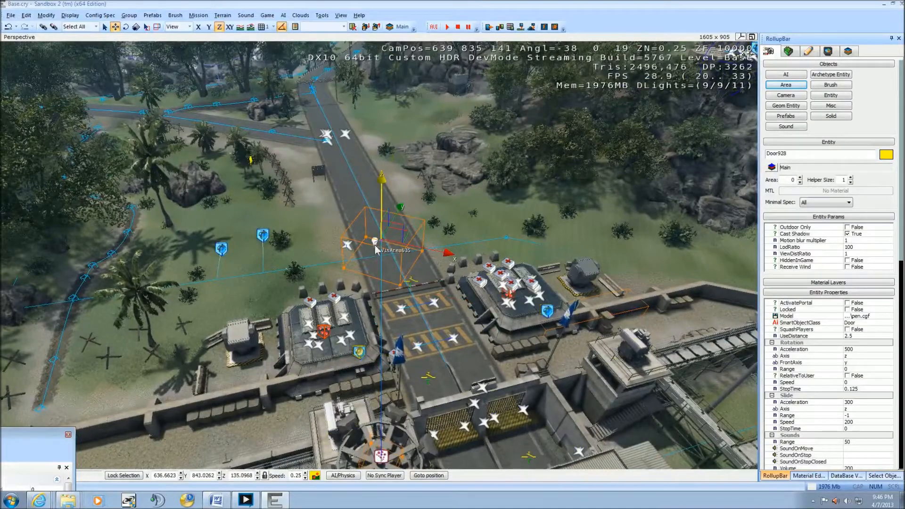
right_drag(372, 242, 390, 197)
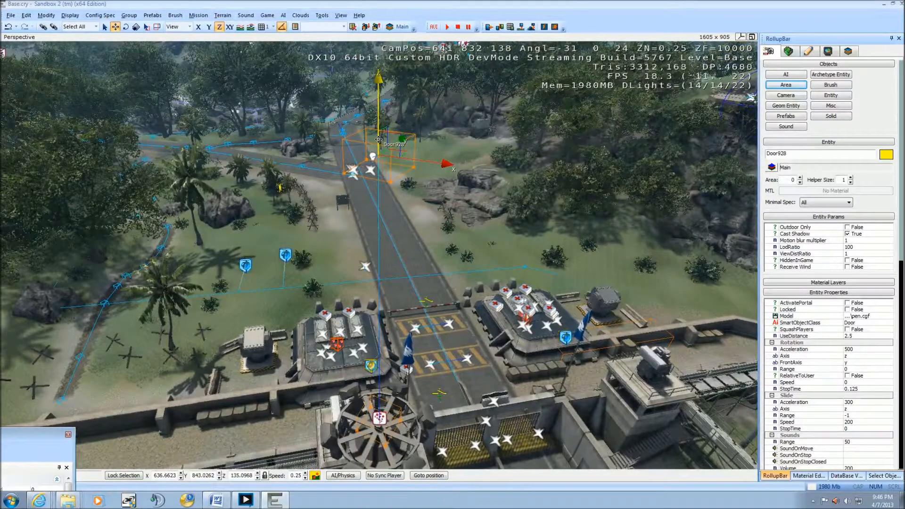
Step: Fine-tune the door entity's height inside the upper vis area to about Z 135.10
right_drag(379, 139, 370, 210)
drag(364, 186, 368, 168)
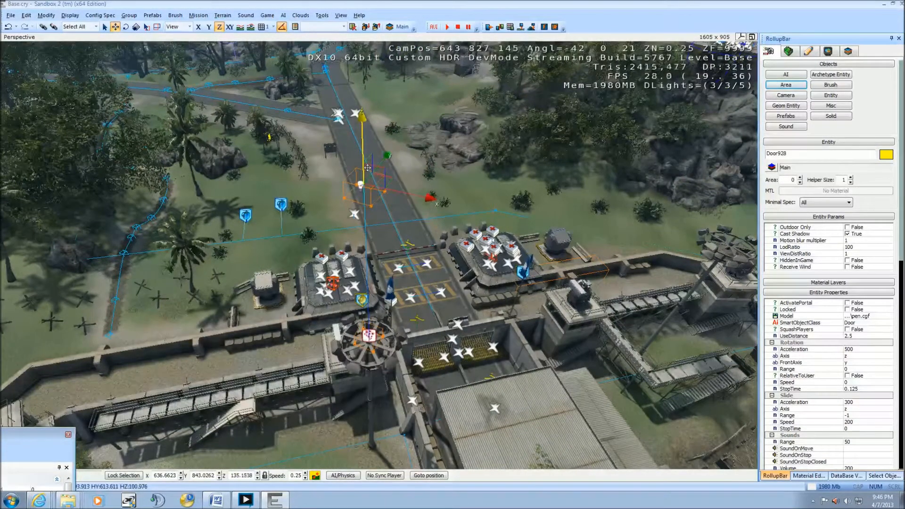
key(w)
right_drag(376, 203, 405, 200)
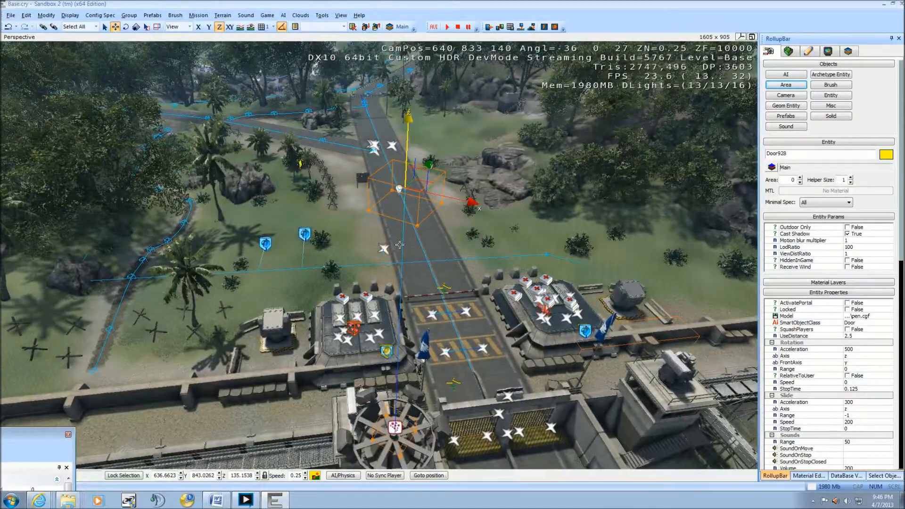
right_drag(406, 226, 400, 201)
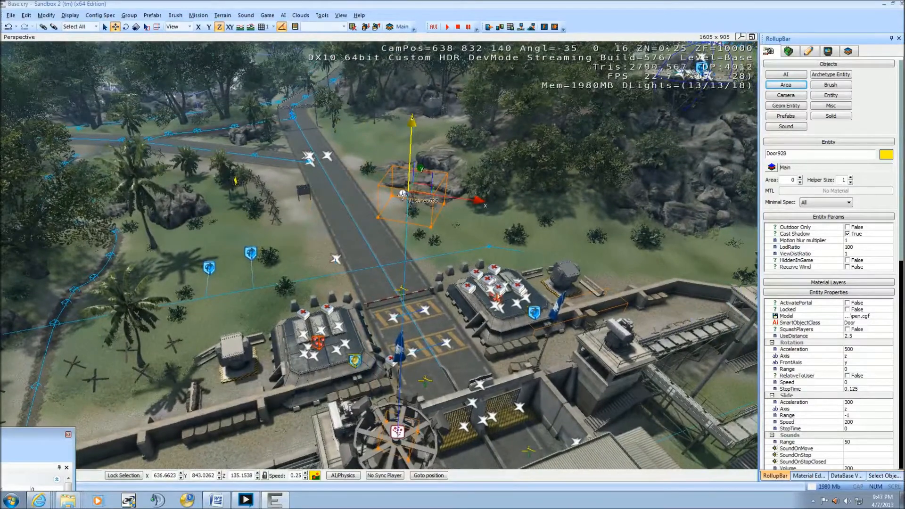
middle_drag(399, 240, 413, 262)
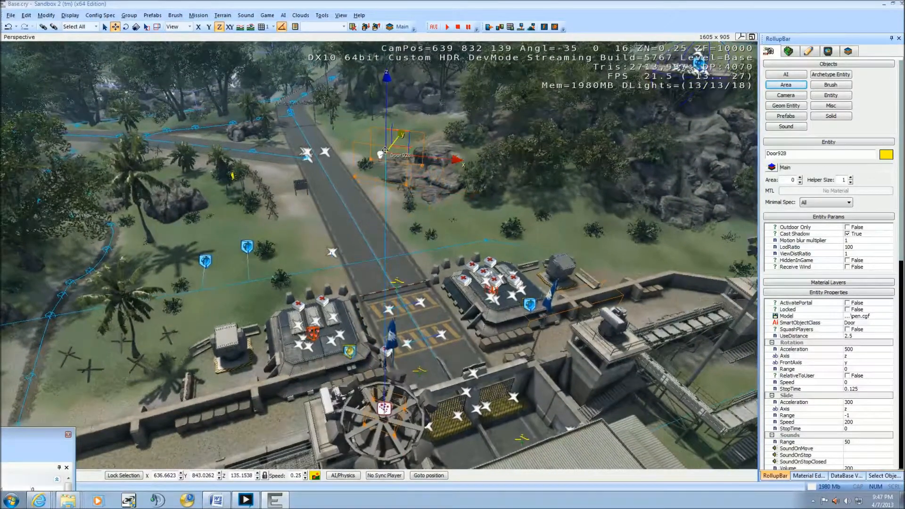
mouse_move(385, 142)
mouse_down()
mouse_move(385, 164)
mouse_move(386, 144)
mouse_up()
right_drag(386, 145, 370, 221)
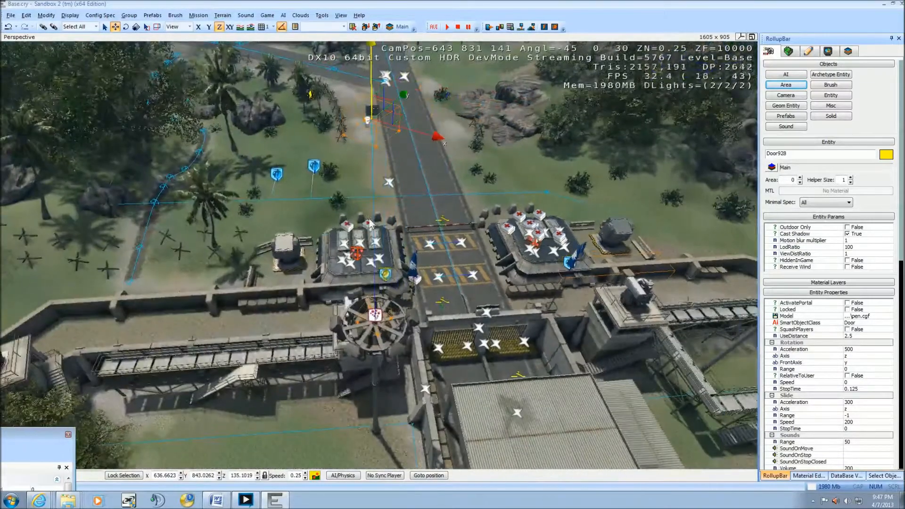
Step: Bring up the Base Lights flow graph and add the floodlight's door entity as a node below the existing door nodes
right_drag(283, 207, 350, 186)
key(w)
scroll(848, 364, down, 5)
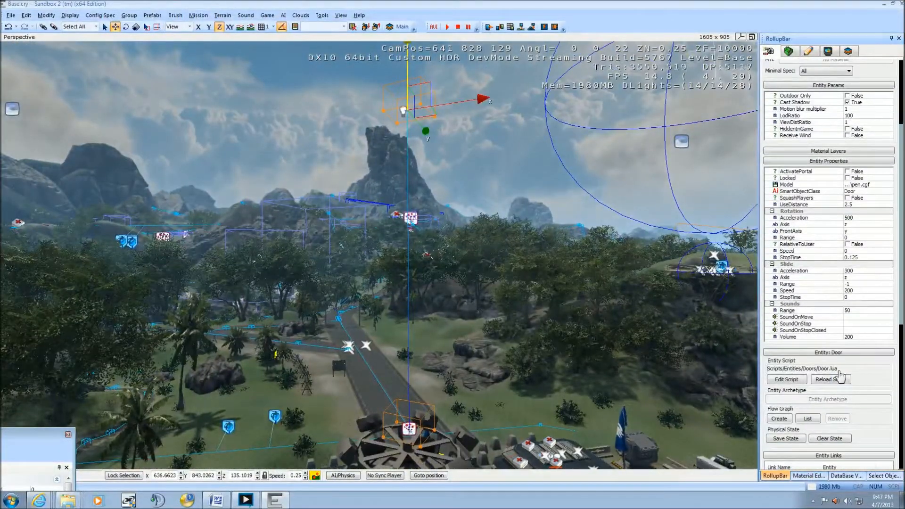
right_drag(379, 342, 397, 367)
middle_drag(397, 367, 424, 262)
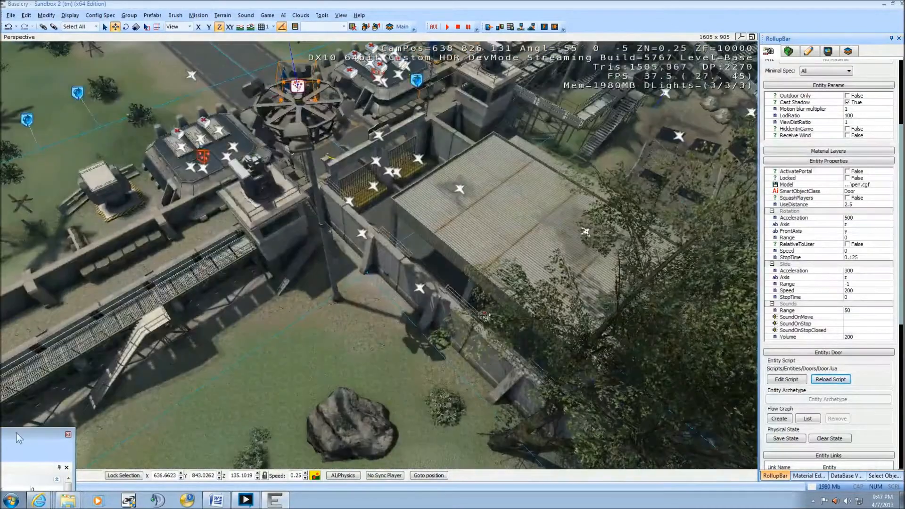
drag(16, 433, 681, 164)
right_drag(501, 414, 447, 296)
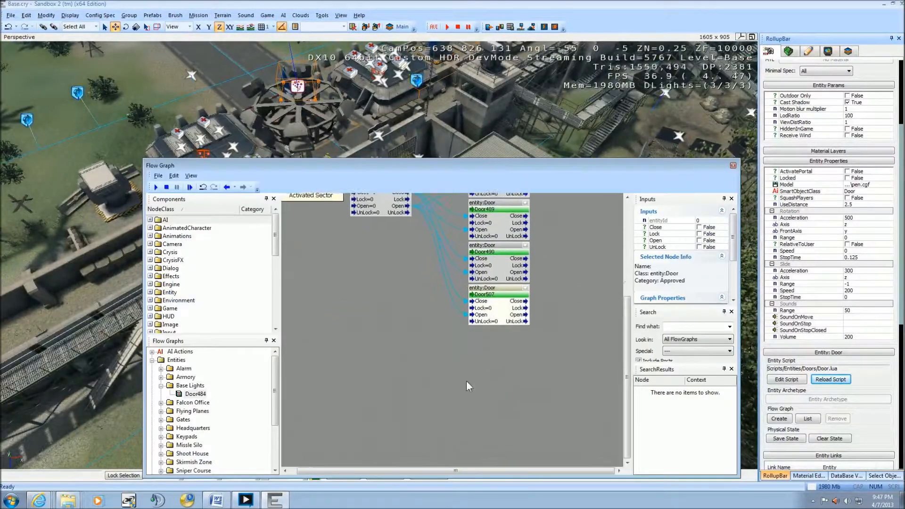
right_drag(347, 399, 382, 343)
right_click(379, 335)
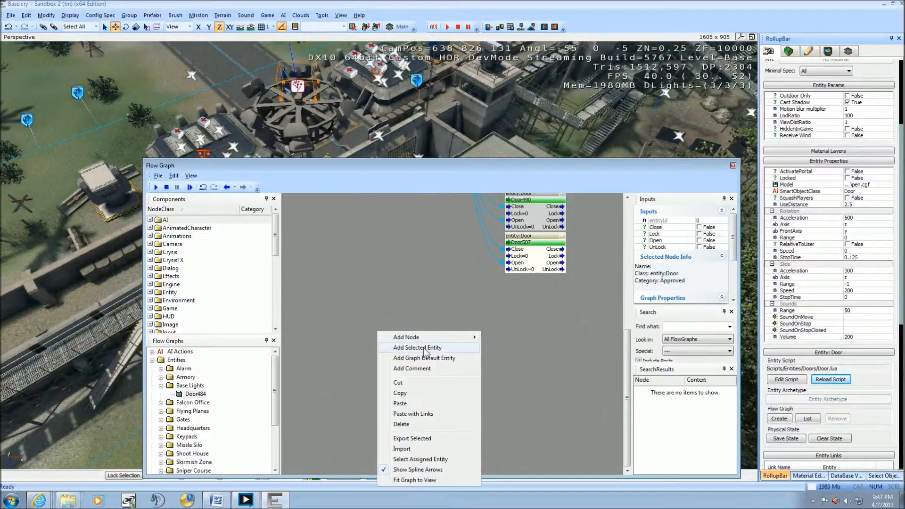
click(418, 347)
drag(405, 336, 503, 339)
Step: Select the circuit breaker door on the wall and add it to the flow graph beside the floodlight door's node
drag(477, 168, 371, 342)
right_drag(404, 302, 403, 273)
key(w)
right_drag(383, 148, 383, 148)
click(417, 228)
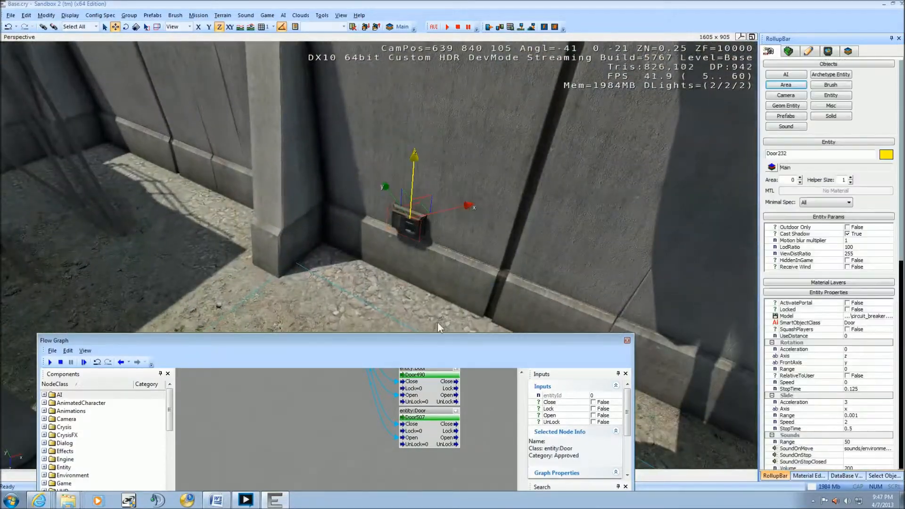
drag(434, 341, 516, 185)
right_click(357, 354)
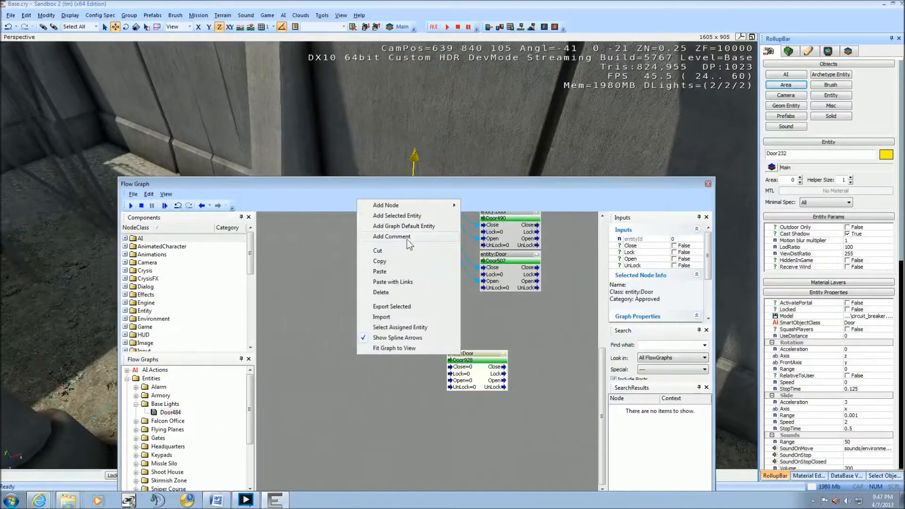
click(409, 218)
drag(363, 349, 371, 356)
Step: Link the circuit breaker node's Close and Open outputs to the matching inputs of the floodlight door's node
drag(448, 185, 427, 240)
right_drag(406, 201, 420, 194)
key(w)
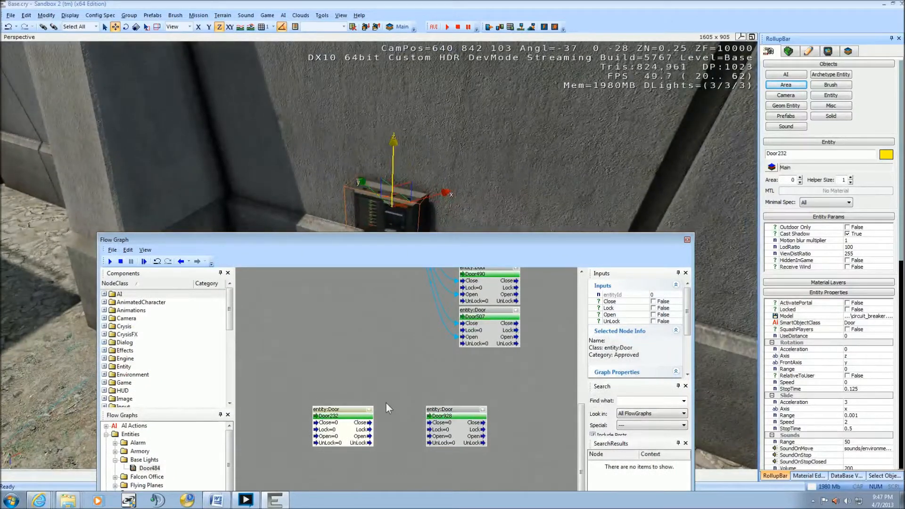
right_drag(385, 403, 378, 354)
scroll(380, 377, up, 2)
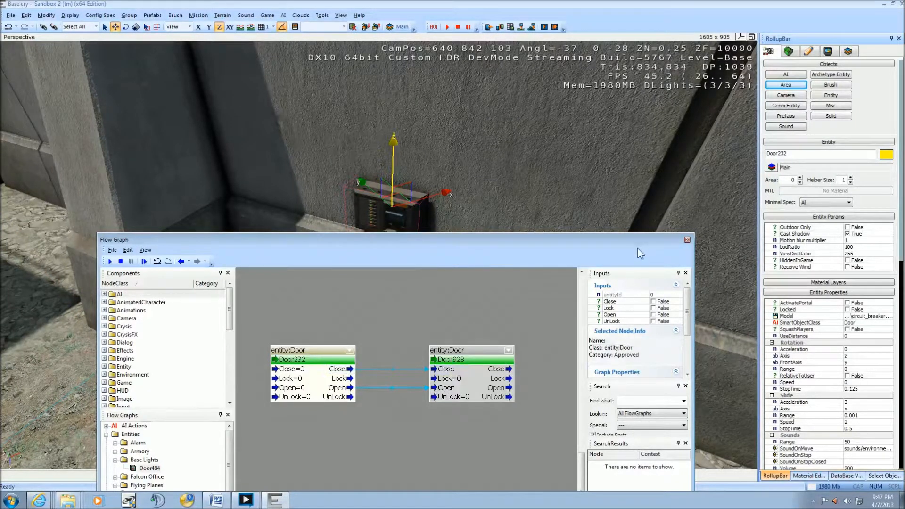
Step: Move the flow graph out of the way, set the circuit breaker's UseDistance to 2.5, and enter game mode
drag(639, 248, 67, 429)
key(s)
mouse_move(423, 362)
right_down()
mouse_move(403, 339)
mouse_move(450, 414)
mouse_move(414, 357)
right_up()
key(w)
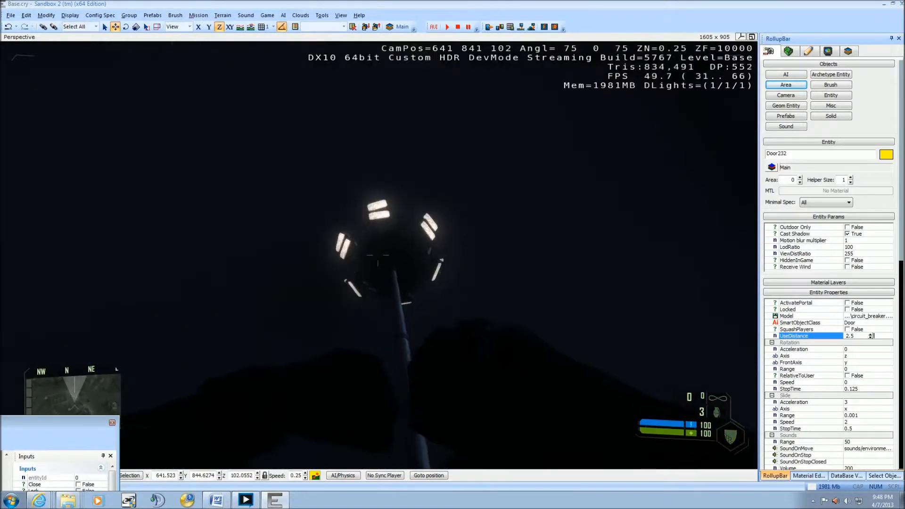
Step: Use the circuit breaker in game mode to switch on the floodlight and inspect its lighting from the ground
key(w)
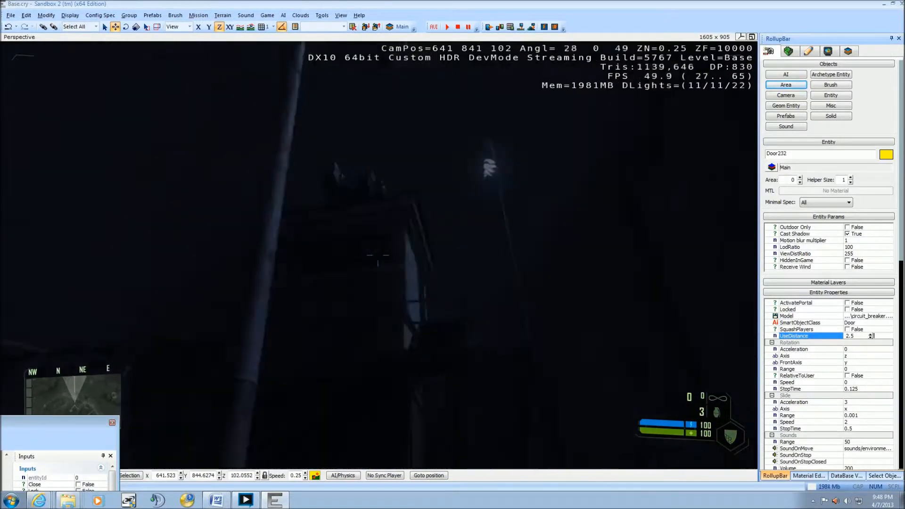
key(f)
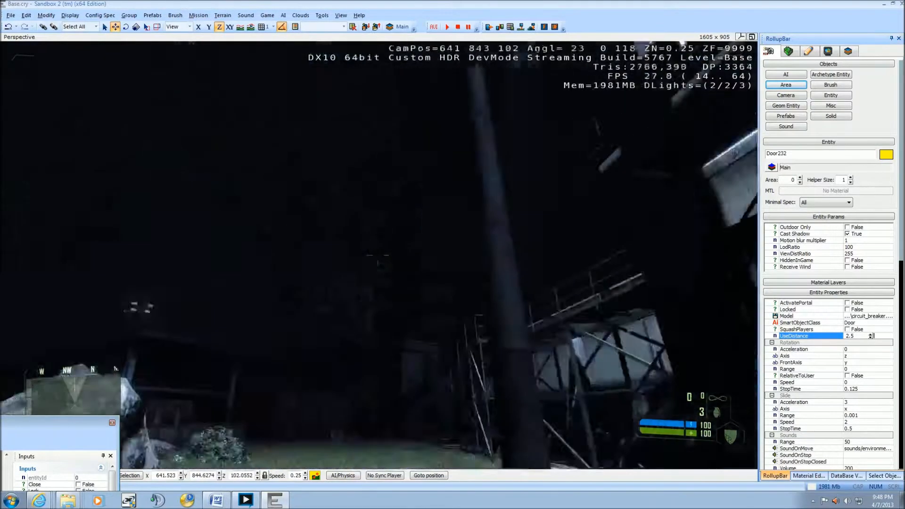
key(s)
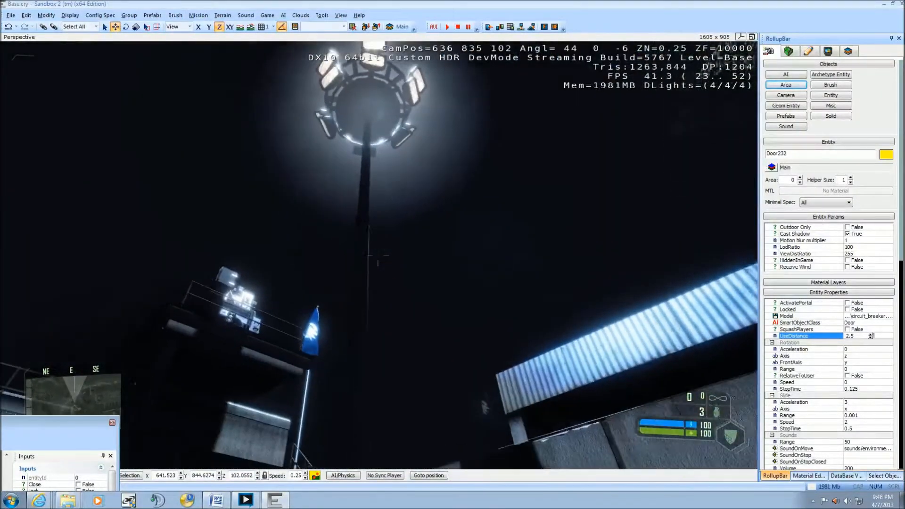
key(a)
key(w)
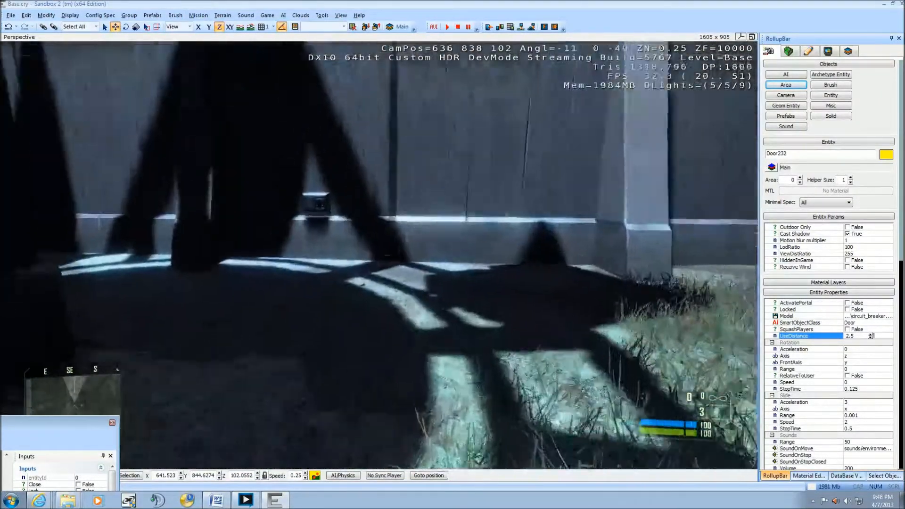
Step: Return to the circuit breaker, toggle the floodlight off and on several times, and leave game mode
key(w)
key(f)
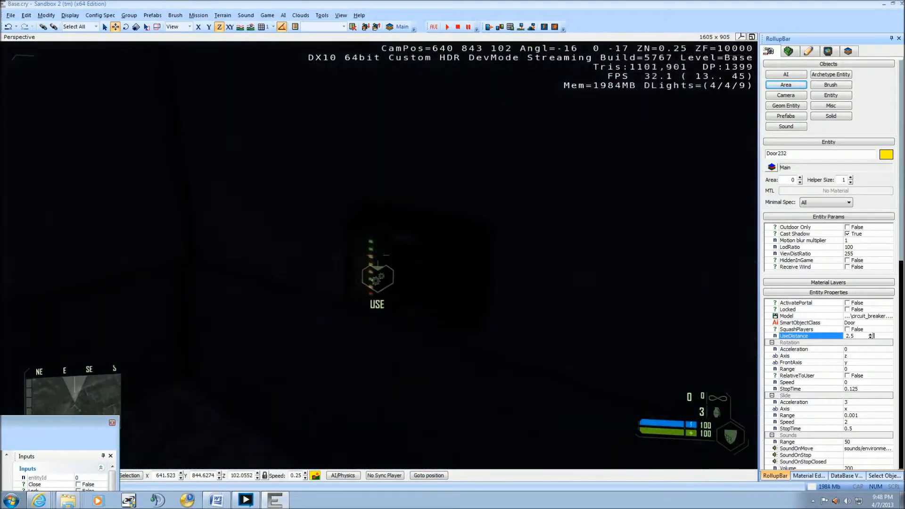
key(f)
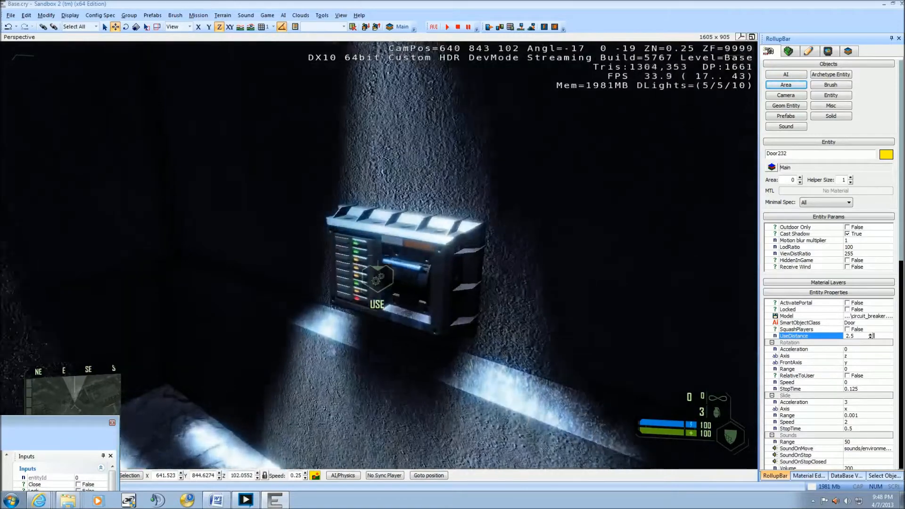
key(f)
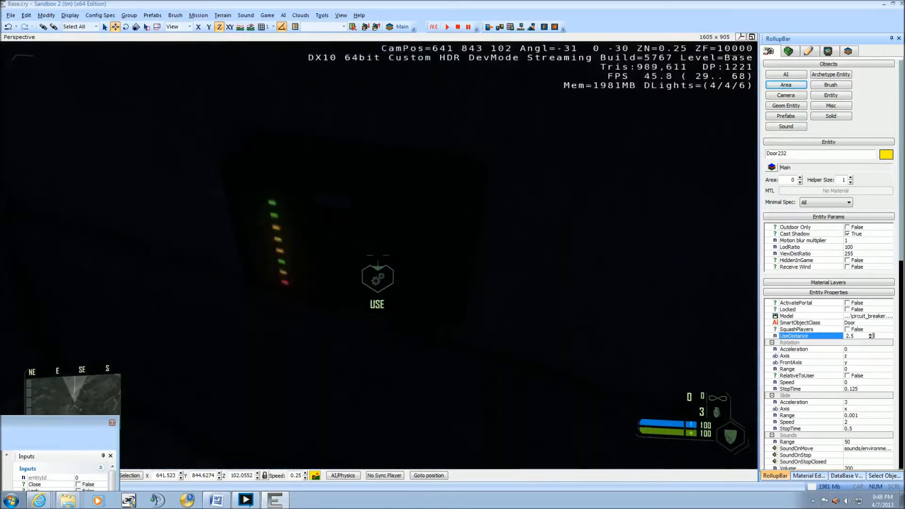
key(f)
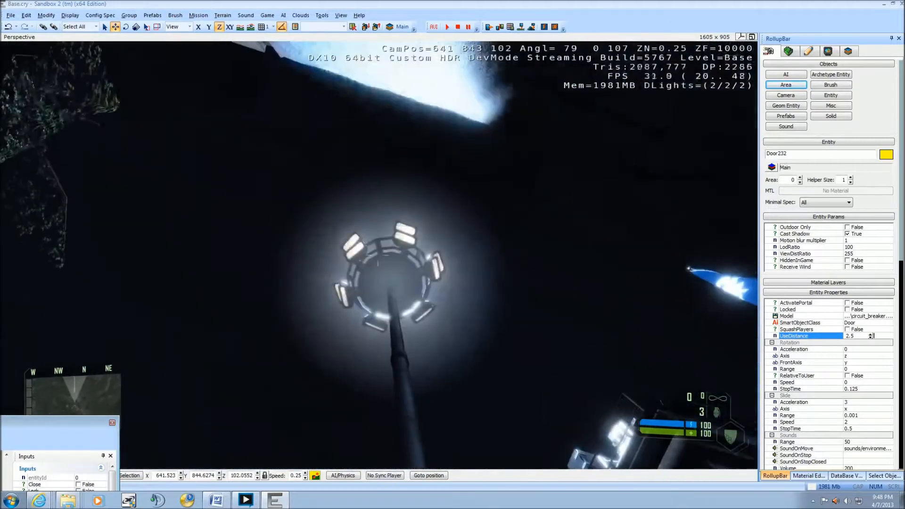
key(f)
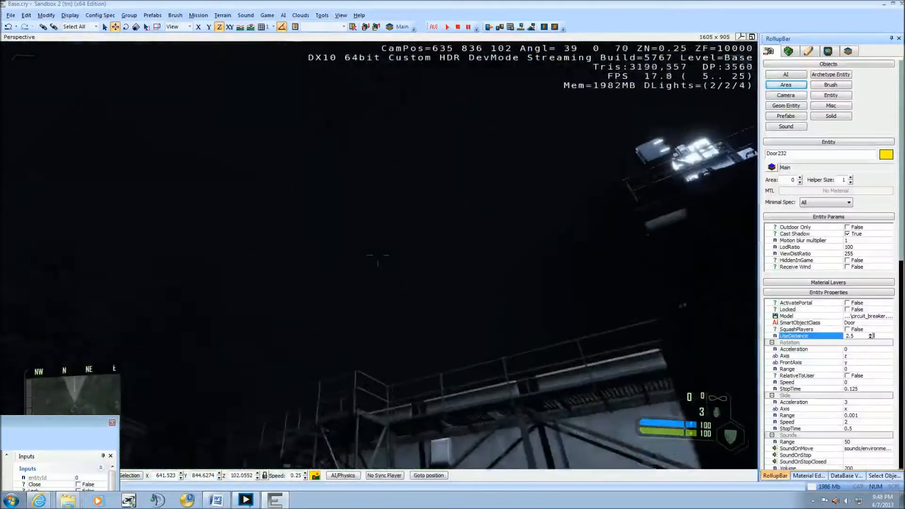
key(Escape)
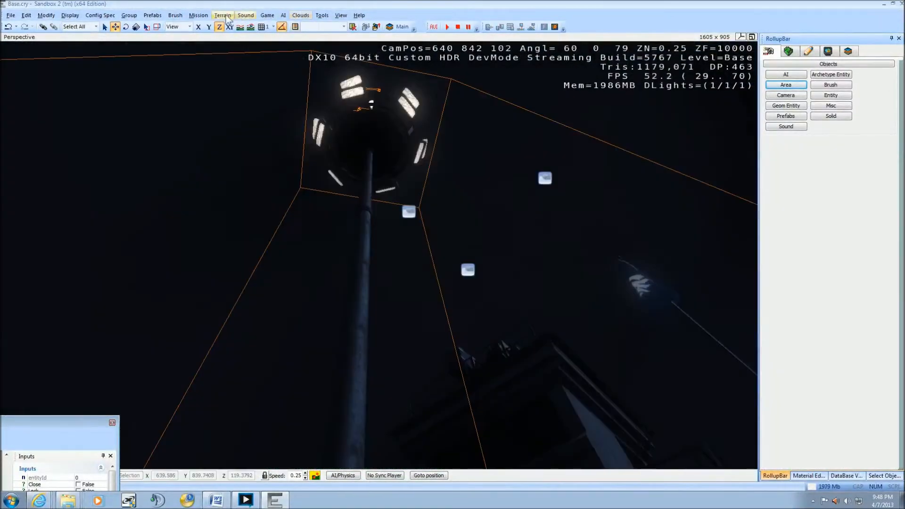
Step: Restore daylight by reapplying the 13:32 time of day, and close the time settings
click(222, 15)
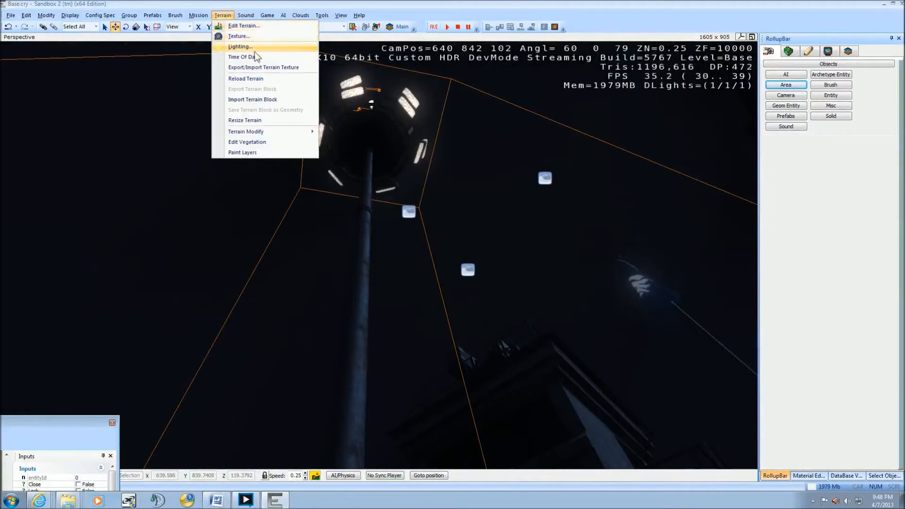
click(242, 56)
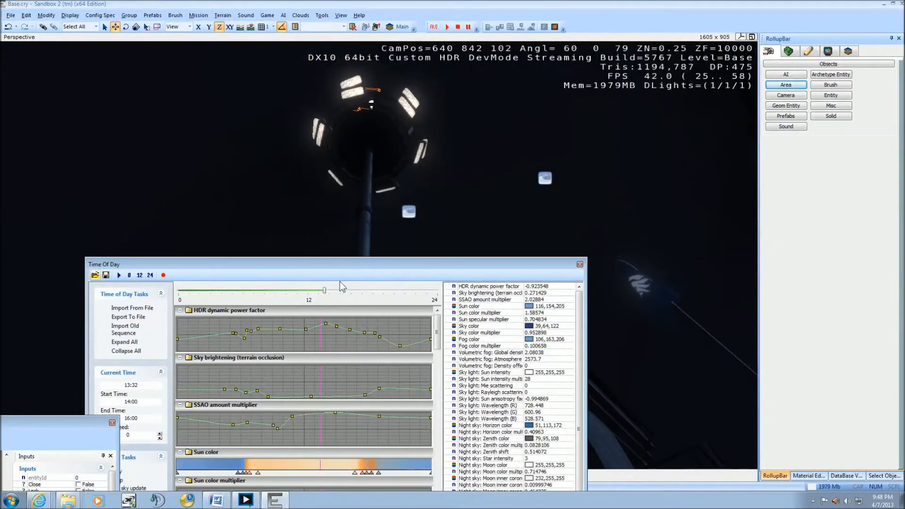
click(324, 290)
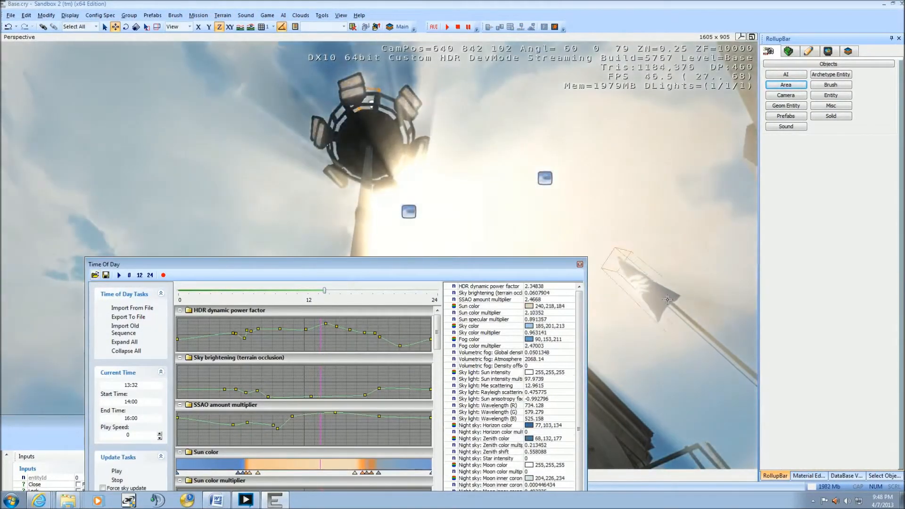
click(580, 265)
Step: Examine the floodlight's head, the gate and the nearby metal roof from above in daylight
right_drag(242, 249, 295, 279)
key(s)
middle_drag(295, 279, 284, 252)
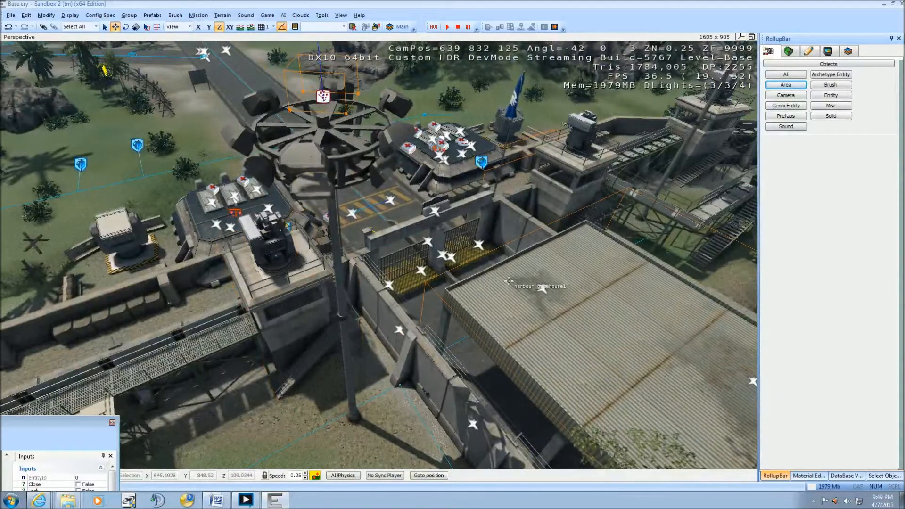
right_drag(437, 302, 430, 302)
key(s)
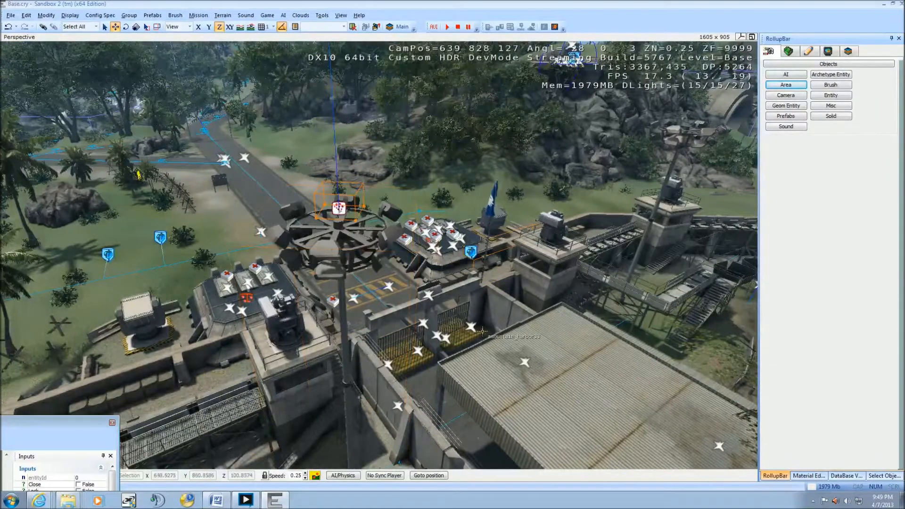
middle_drag(482, 331, 491, 338)
key(w)
mouse_move(491, 338)
right_down()
mouse_move(532, 327)
mouse_move(491, 338)
right_up()
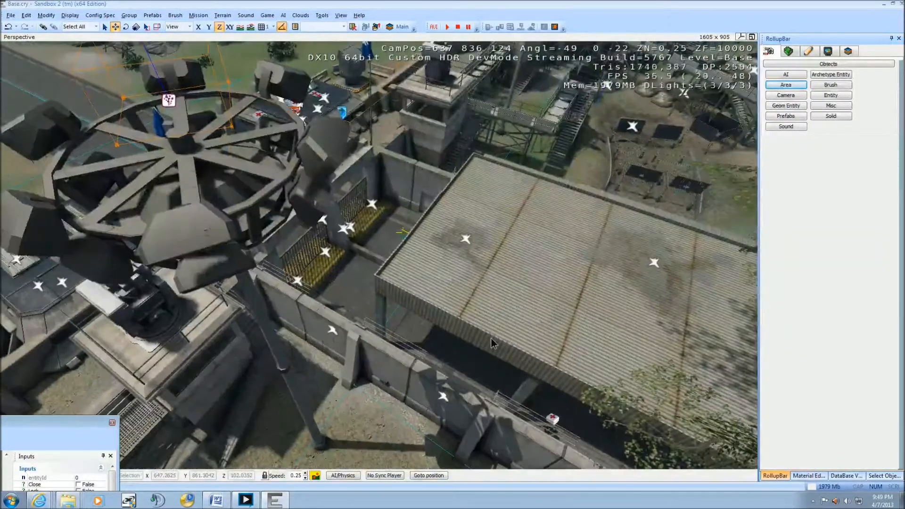
middle_drag(491, 261, 492, 260)
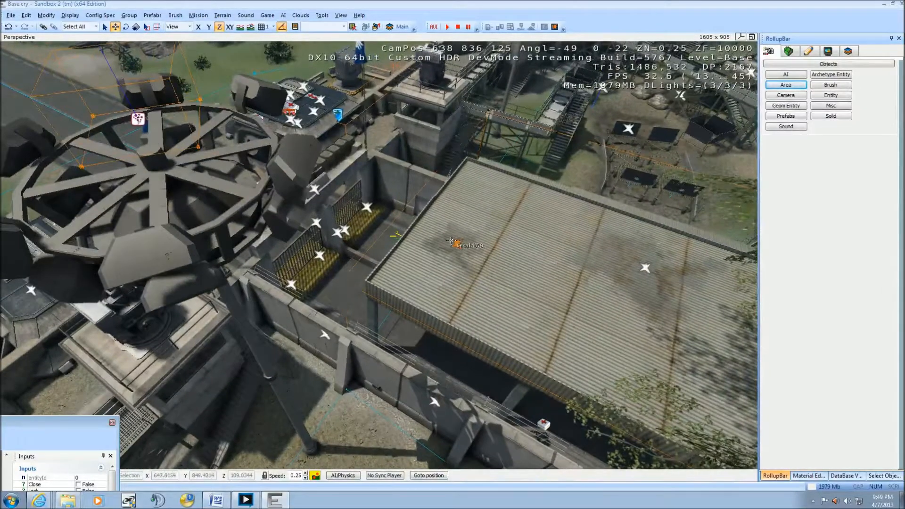
right_drag(476, 277, 454, 302)
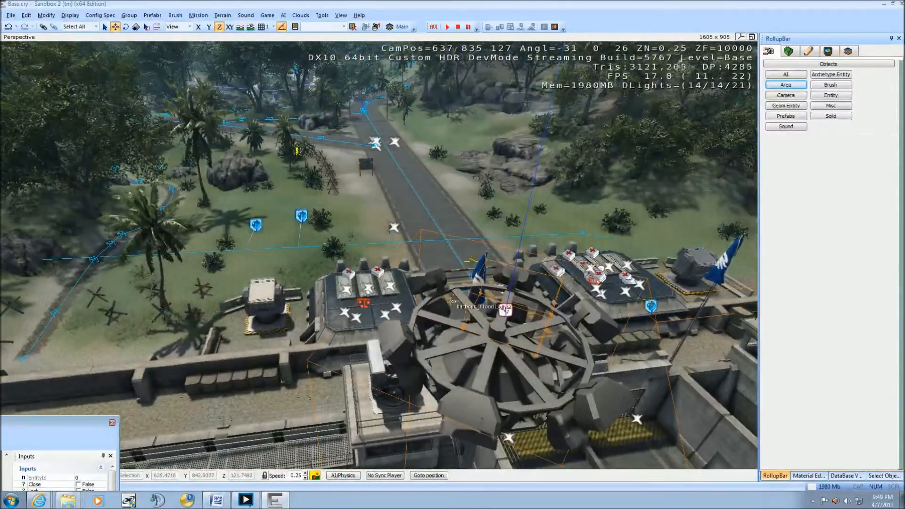
right_drag(463, 230, 460, 335)
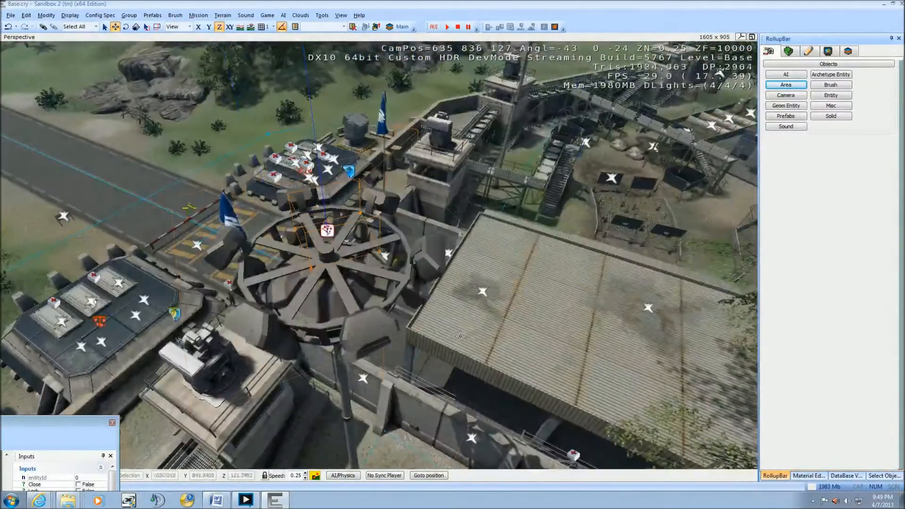
Step: Select the lower vis area at the floodlight's head and raise it slightly to about Z 121.91
click(312, 267)
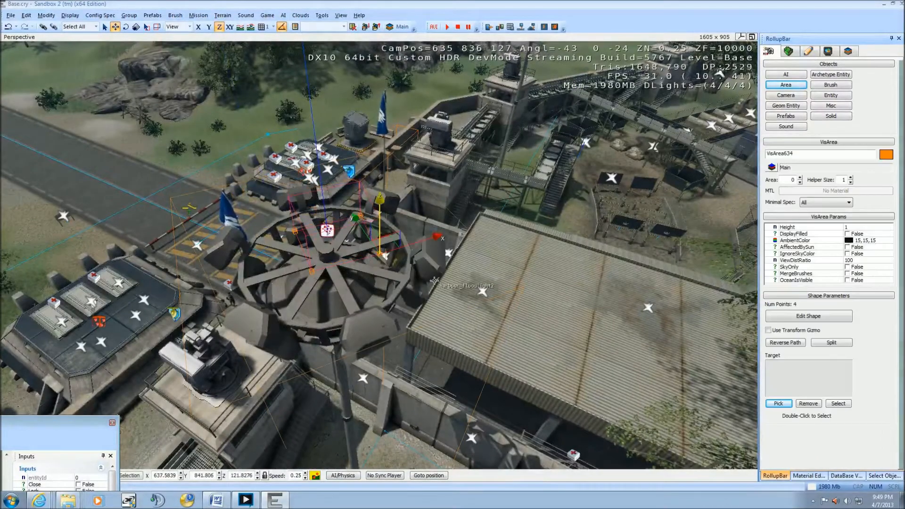
right_drag(435, 276, 437, 268)
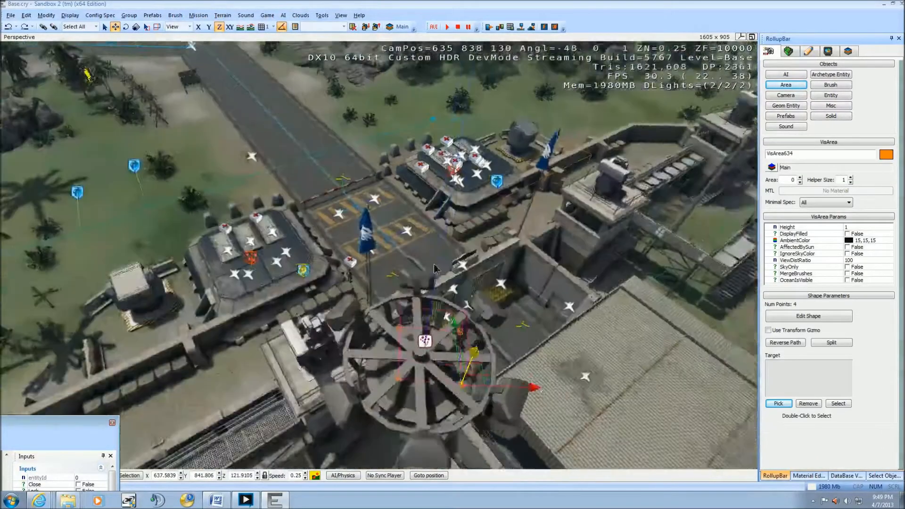
Step: Select the upper vis area above the floodlight's head, inspect its placement around the gate, and clear the selection
scroll(436, 268, down, 3)
middle_drag(436, 269, 438, 254)
click(383, 213)
right_drag(383, 213, 387, 280)
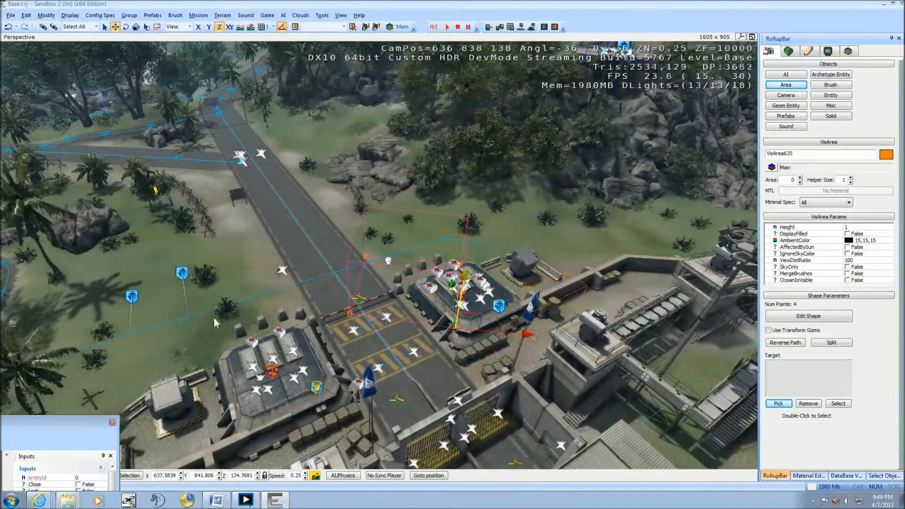
middle_drag(276, 322, 294, 322)
mouse_move(294, 321)
right_down()
mouse_move(311, 321)
mouse_move(298, 307)
right_up()
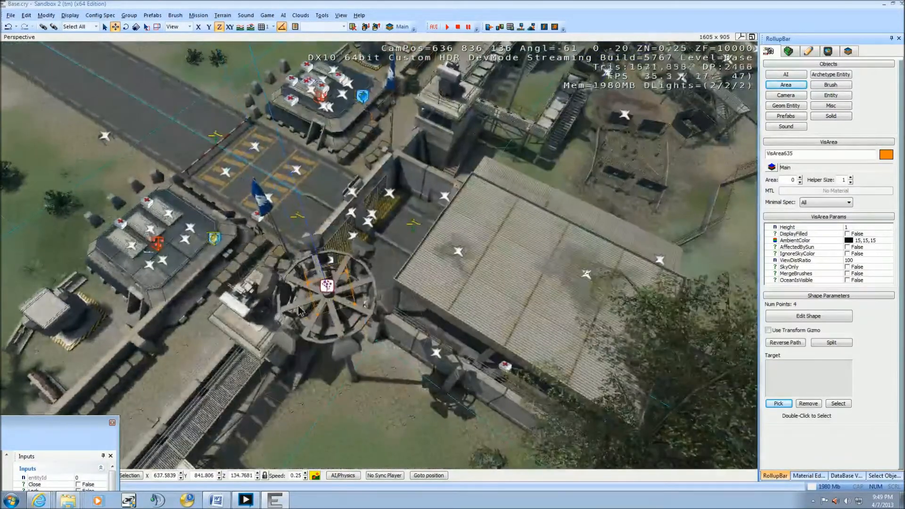
click(306, 312)
Step: Export the base level to the engine with no object selected
middle_drag(432, 276, 424, 222)
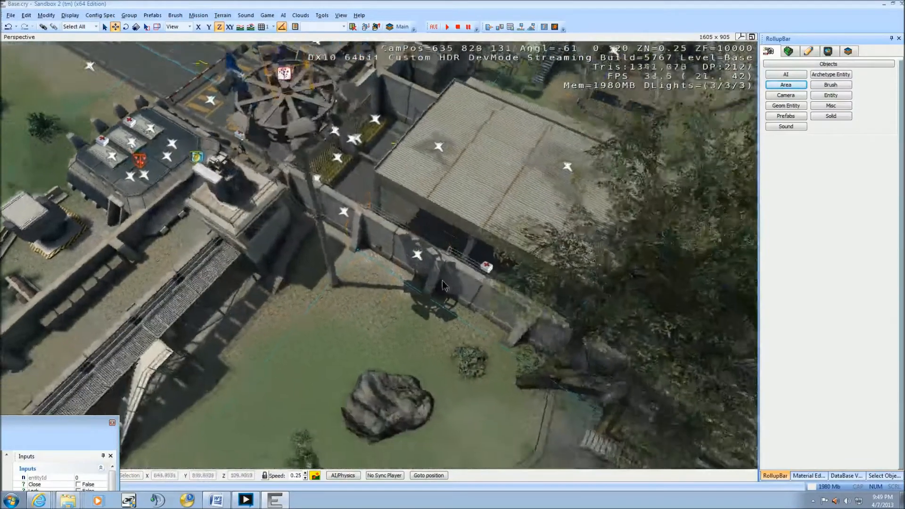
scroll(434, 276, up, 4)
right_drag(436, 274, 374, 219)
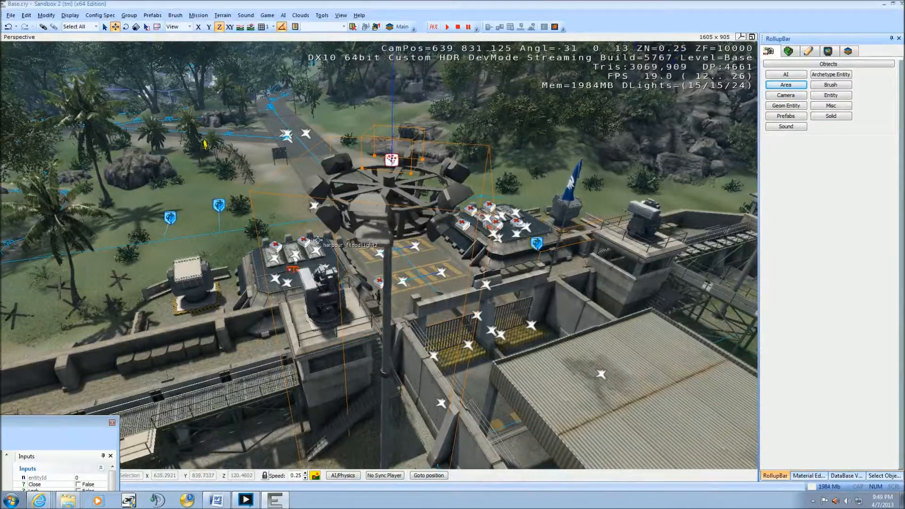
click(12, 15)
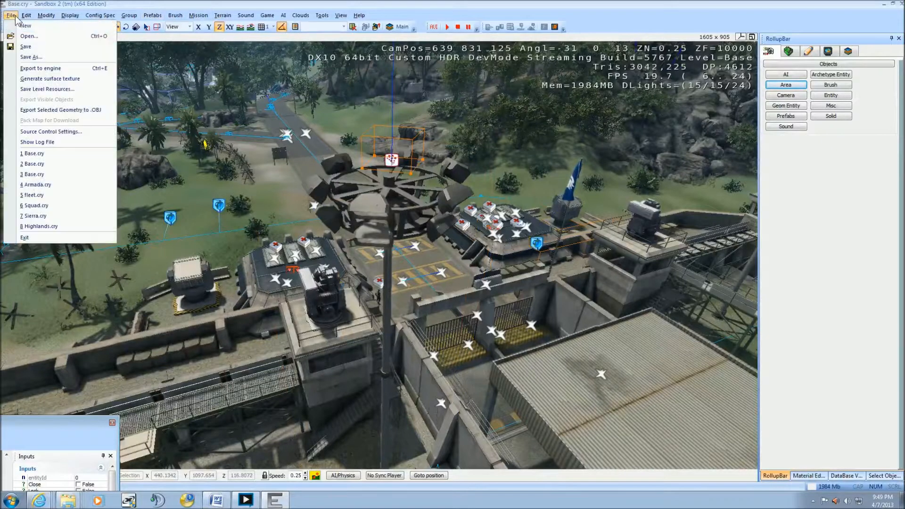
click(88, 69)
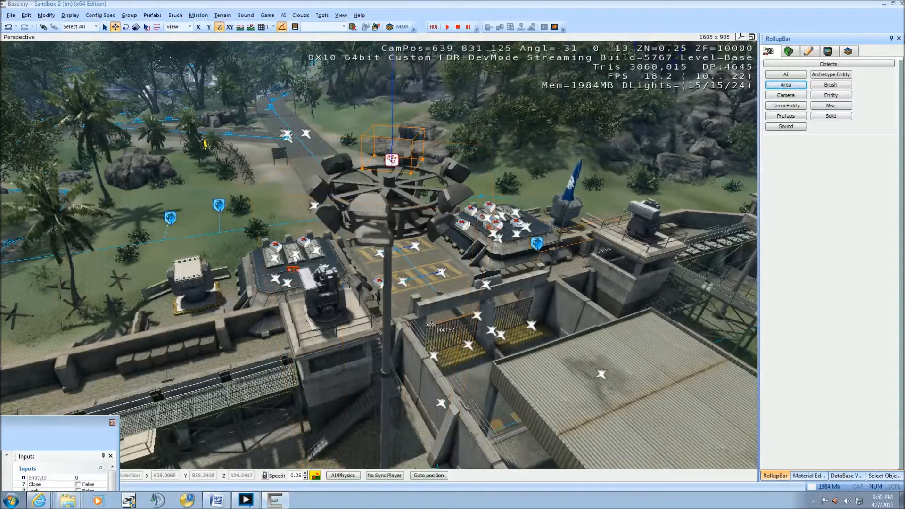
right_drag(432, 324, 436, 325)
middle_drag(442, 338, 438, 296)
scroll(442, 338, up, 1)
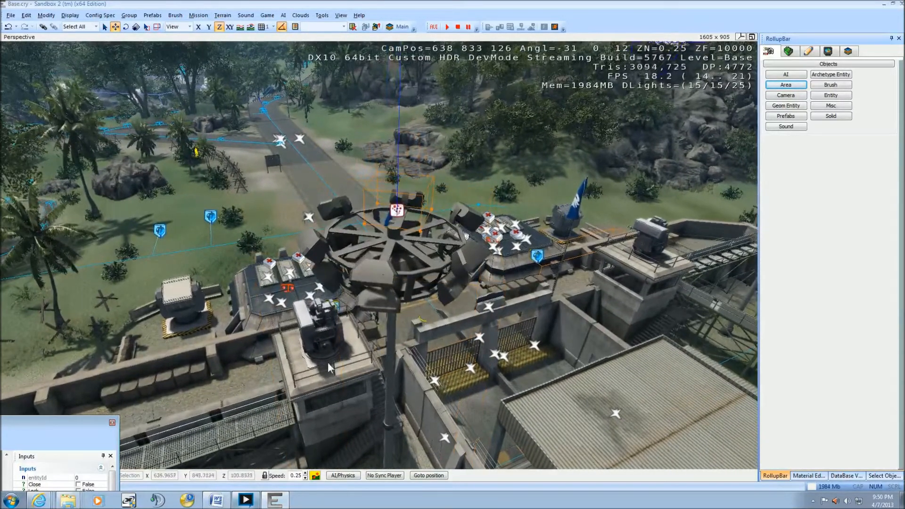